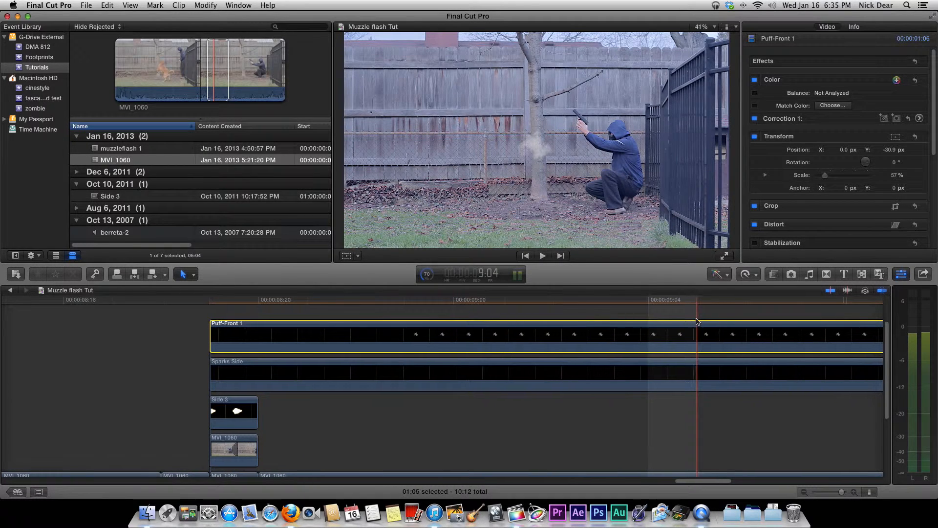
Step: Extend the connected MVI_1060 clip below the Side 3 muzzle flash to a length of two frames
{"action": "scroll", "coordinate": [552, 337], "scroll_direction": "left", "scroll_amount": 5}
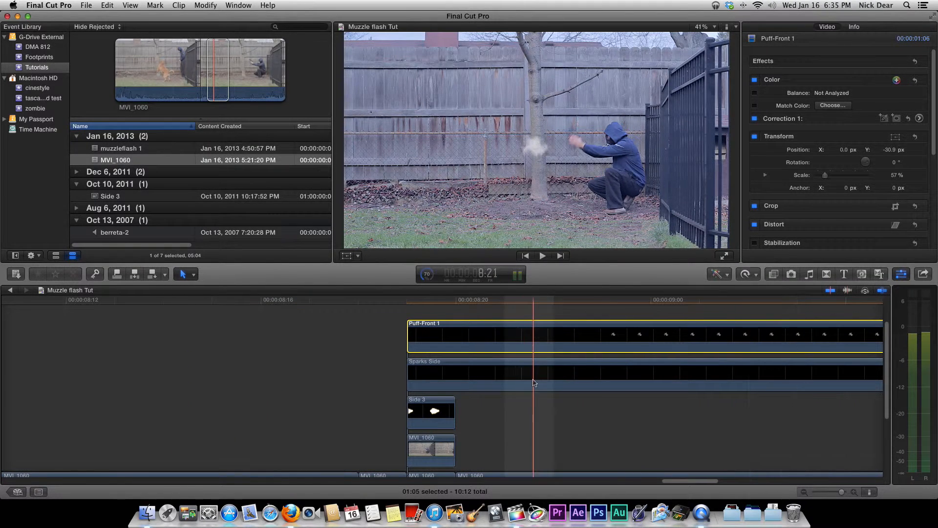
{"action": "scroll", "coordinate": [527, 352], "scroll_direction": "down", "scroll_amount": 4}
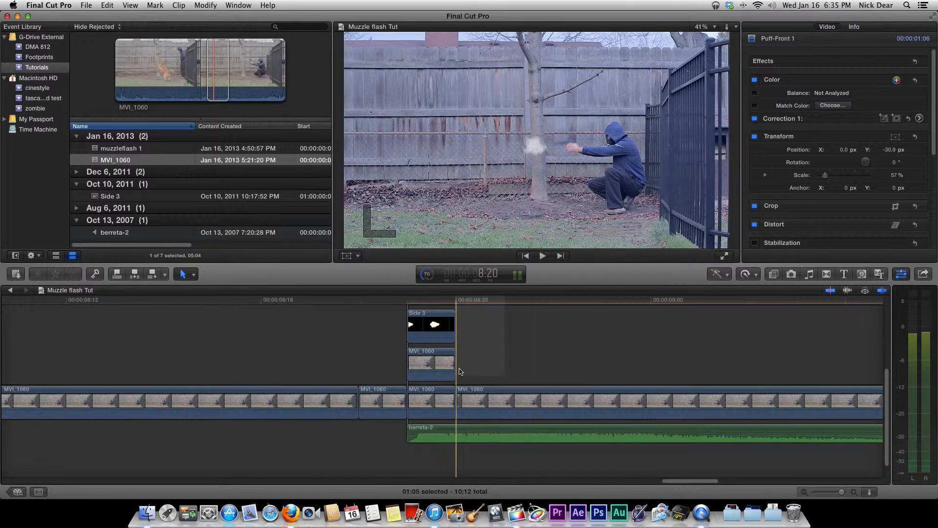
{"action": "left_click", "coordinate": [450, 366]}
{"action": "left_click", "coordinate": [431, 365]}
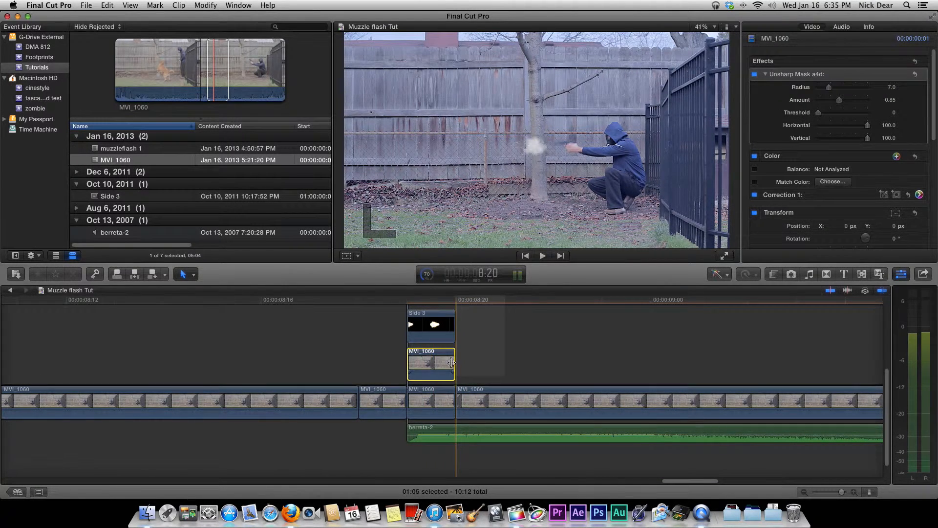
{"action": "left_click_drag", "start_coordinate": [453, 363], "coordinate": [492, 363]}
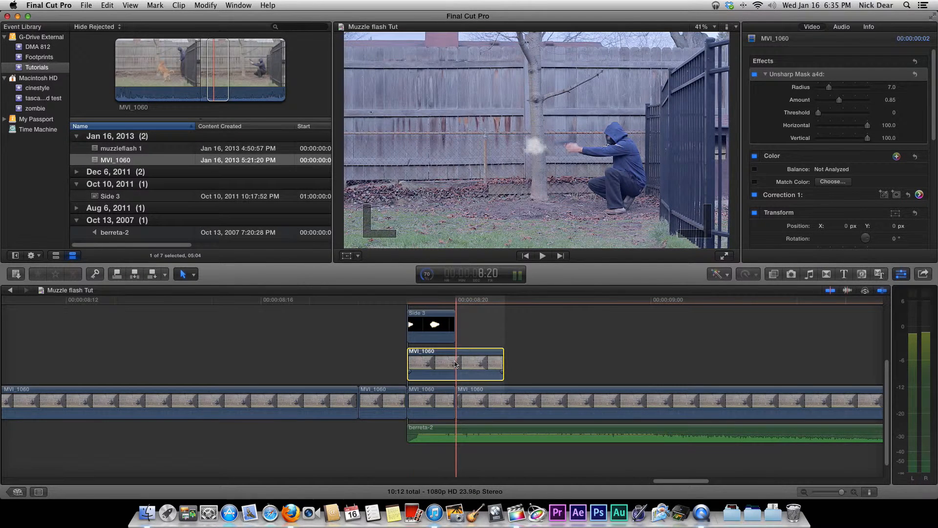
Step: Brighten the extended clip's Correction 1 exposure at 8:19, with shadows at 13%, midtones at -11% and highlights at 48%
{"action": "scroll", "coordinate": [875, 154], "scroll_direction": "up", "scroll_amount": 1}
{"action": "scroll", "coordinate": [875, 154], "scroll_direction": "down", "scroll_amount": 1}
{"action": "scroll", "coordinate": [869, 174], "scroll_direction": "down", "scroll_amount": 1}
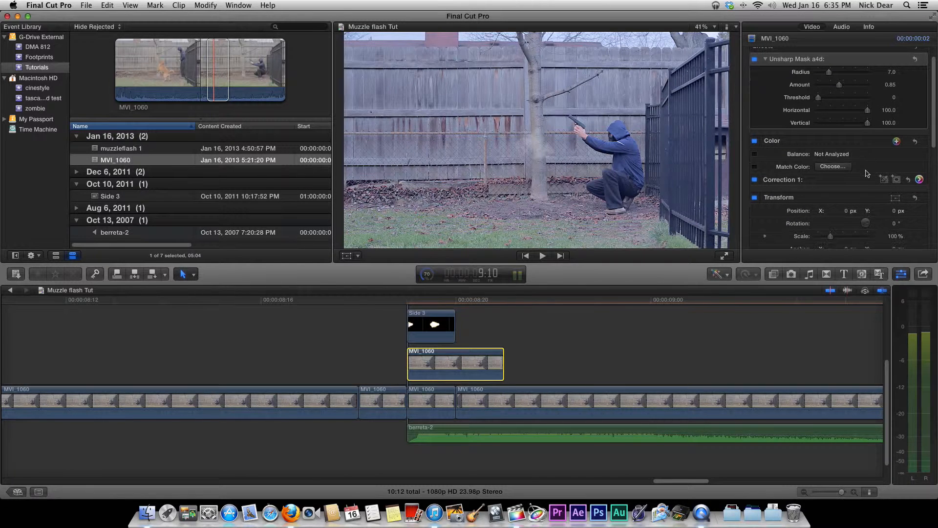
{"action": "left_click", "coordinate": [887, 175]}
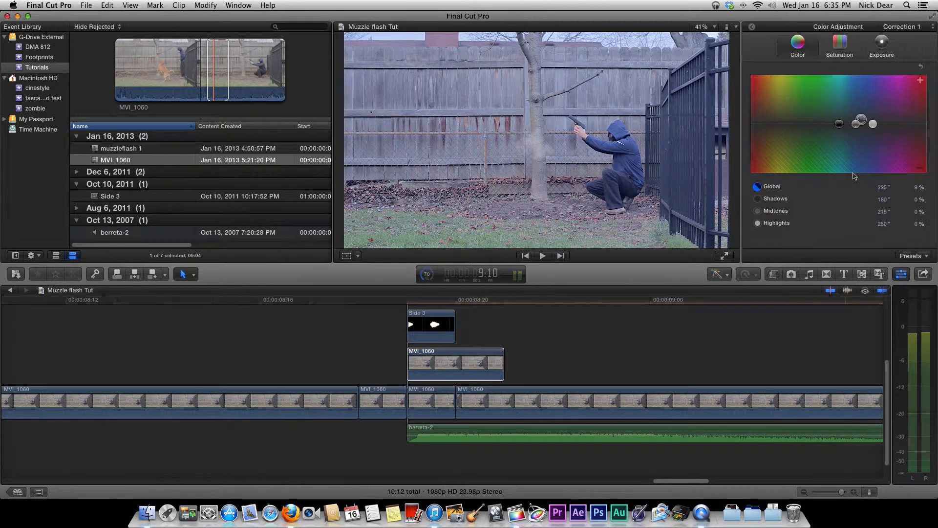
{"action": "left_click", "coordinate": [410, 303]}
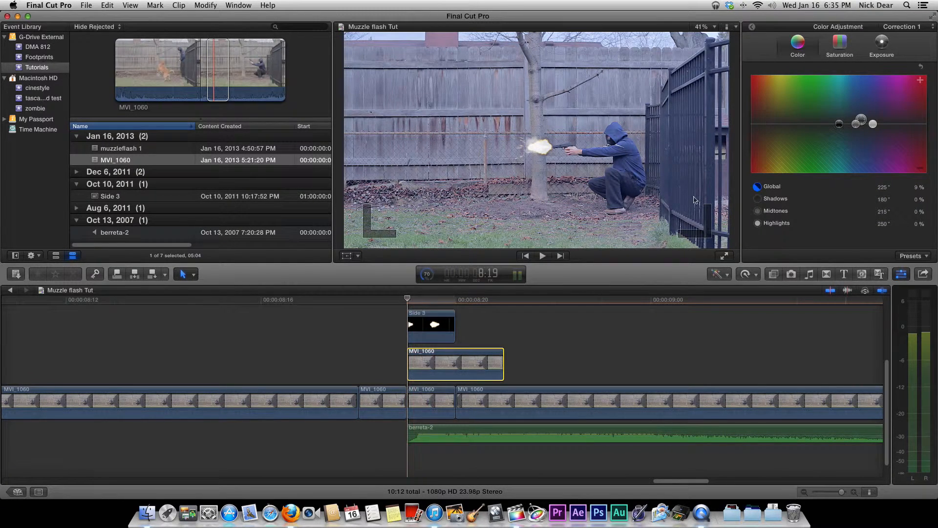
{"action": "left_click", "coordinate": [878, 54]}
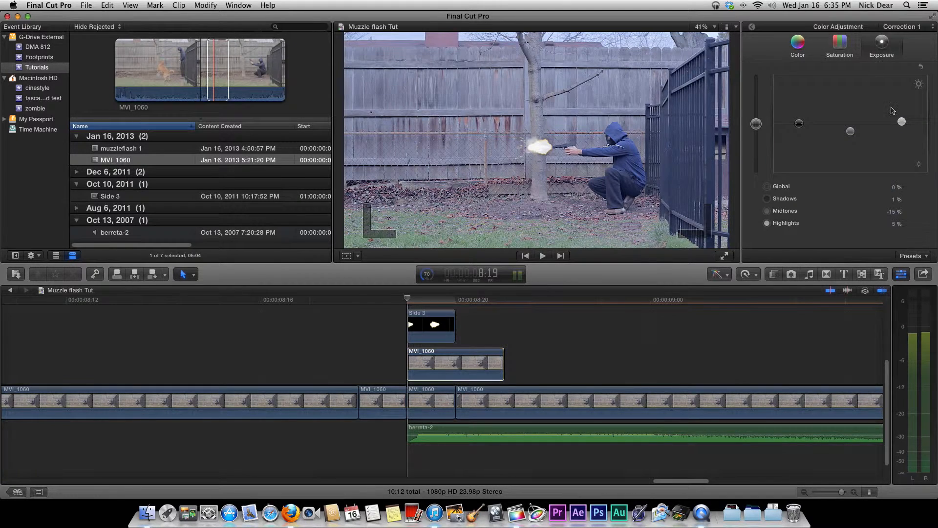
{"action": "left_click_drag", "start_coordinate": [904, 126], "coordinate": [909, 108]}
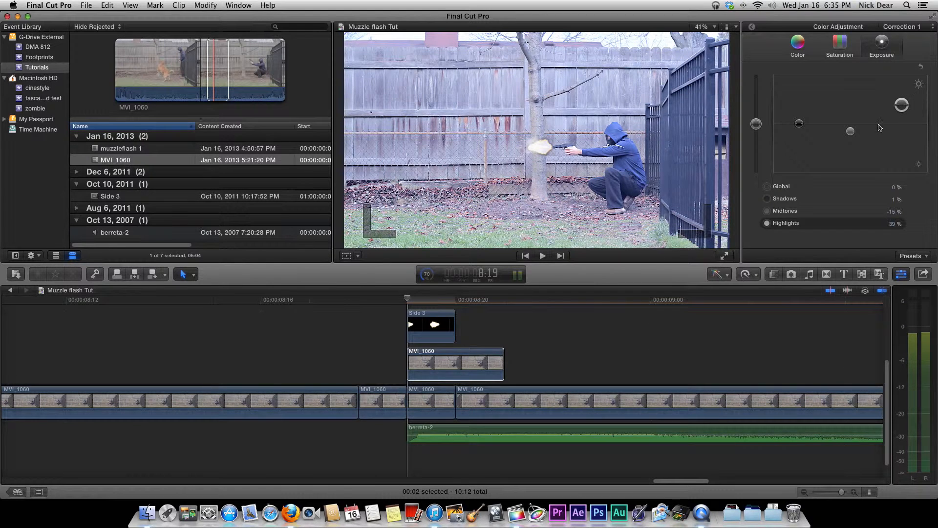
{"action": "left_click_drag", "start_coordinate": [851, 133], "coordinate": [804, 117]}
{"action": "left_click", "coordinate": [798, 123]}
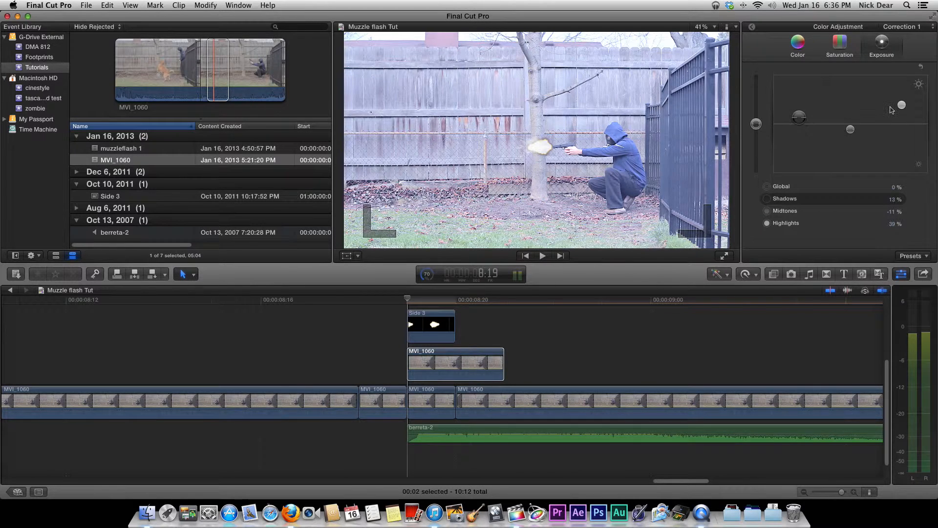
{"action": "left_click_drag", "start_coordinate": [899, 105], "coordinate": [900, 103]}
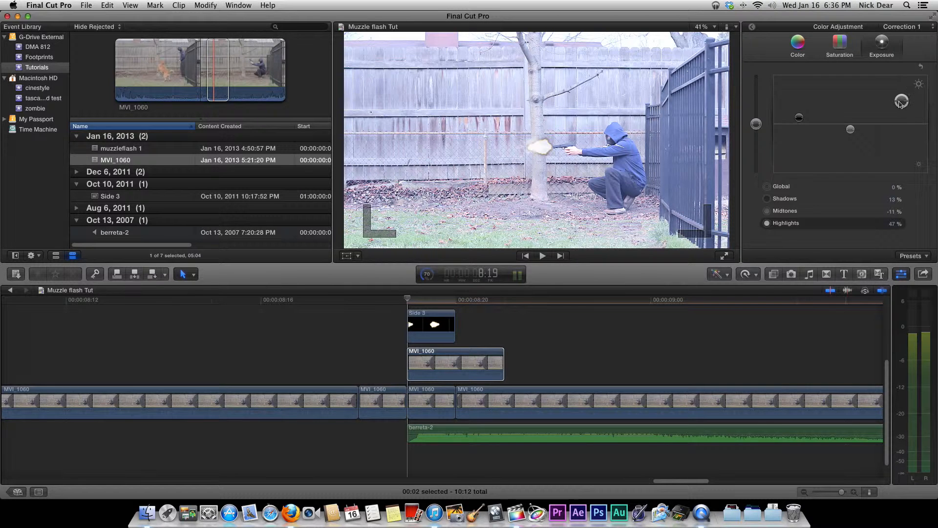
{"action": "left_click_drag", "start_coordinate": [900, 104], "coordinate": [900, 103]}
Step: Set the global colour of the clip's Correction 1 to 223° at 1% and return to the effects list
{"action": "mouse_move", "coordinate": [412, 297]}
{"action": "left_mouse_down"}
{"action": "mouse_move", "coordinate": [396, 300]}
{"action": "mouse_move", "coordinate": [500, 304]}
{"action": "mouse_move", "coordinate": [408, 302]}
{"action": "left_mouse_up"}
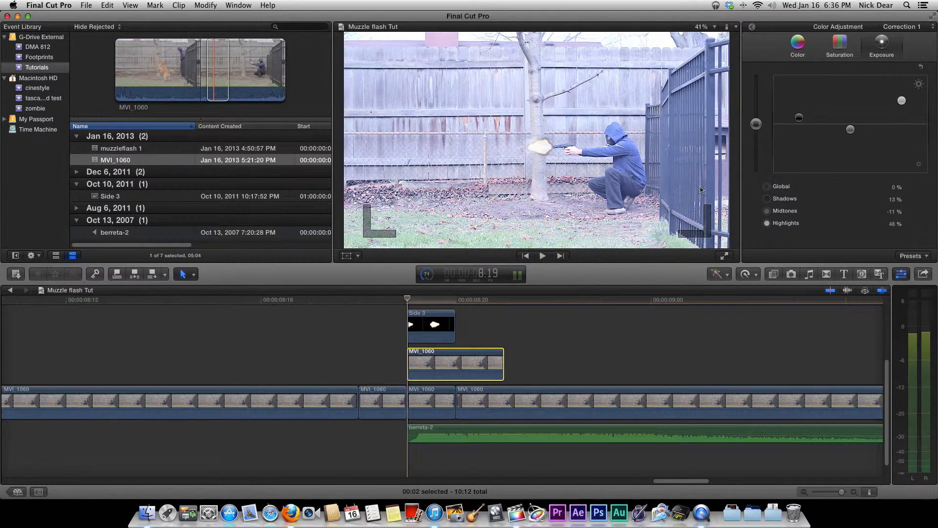
{"action": "left_click", "coordinate": [797, 46]}
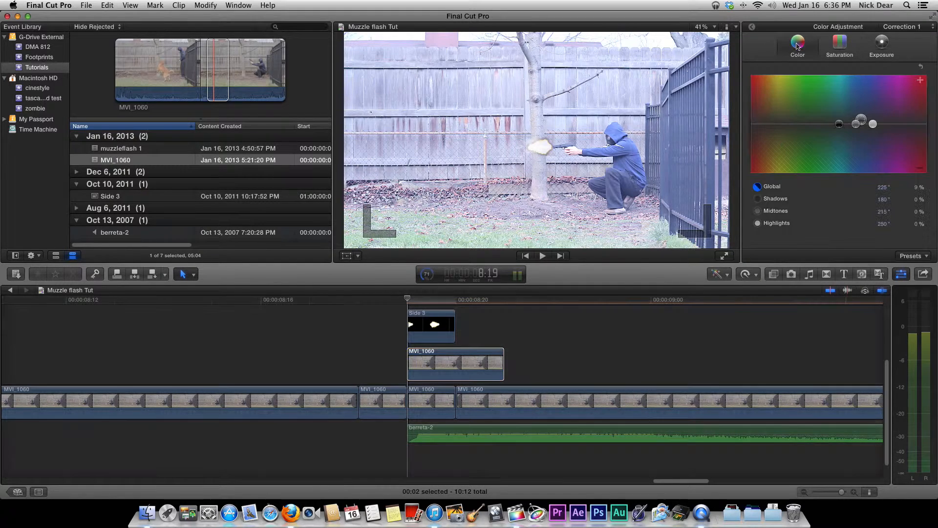
{"action": "left_click_drag", "start_coordinate": [856, 121], "coordinate": [778, 122]}
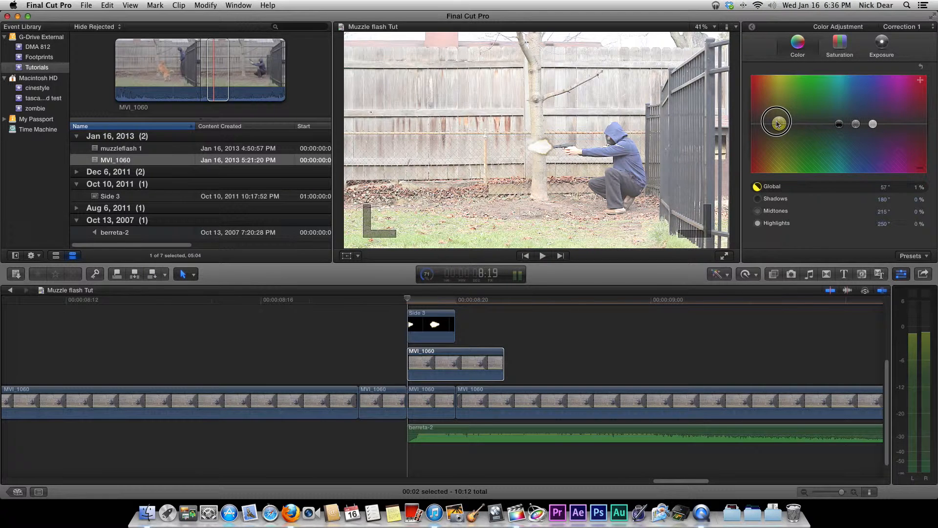
{"action": "left_click_drag", "start_coordinate": [777, 123], "coordinate": [858, 124]}
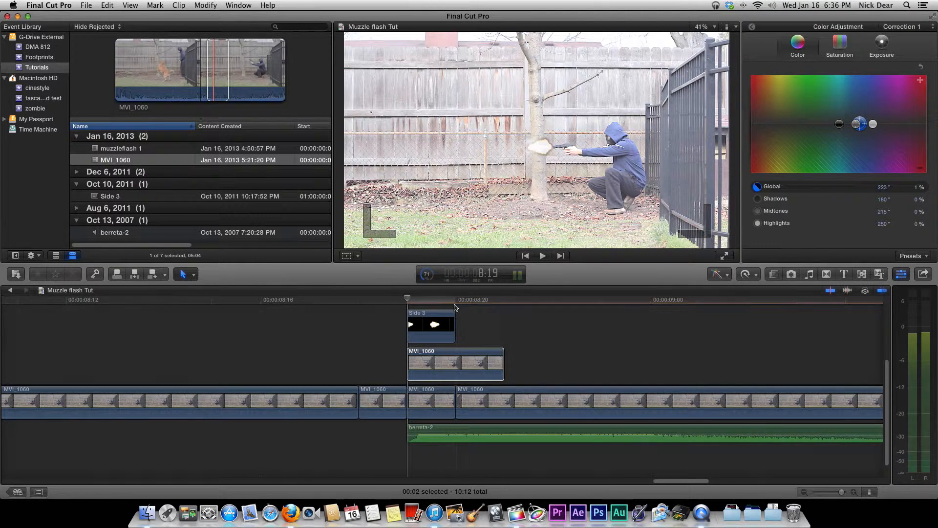
{"action": "left_click", "coordinate": [462, 363]}
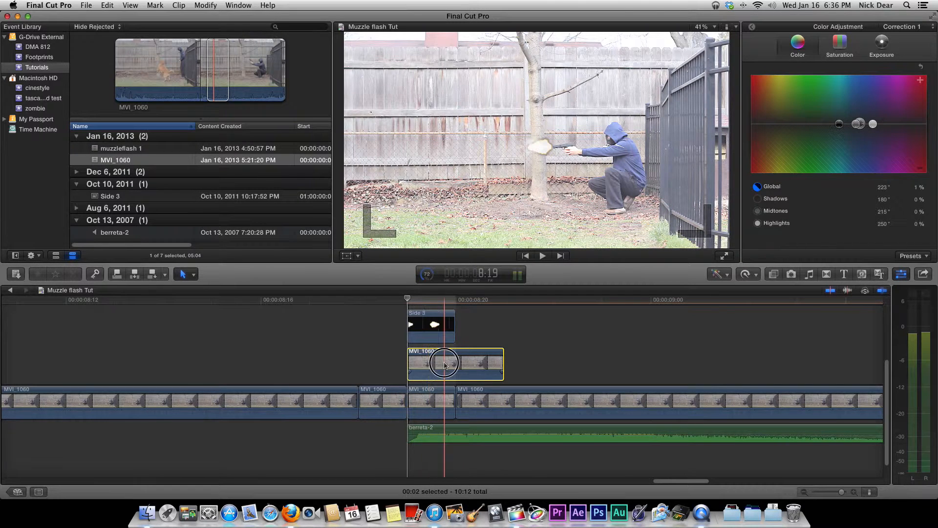
{"action": "left_click", "coordinate": [751, 27]}
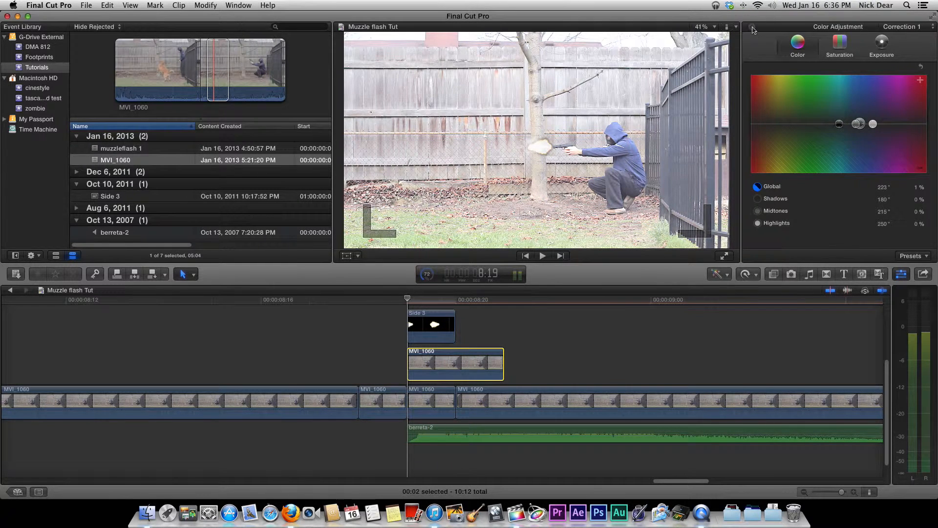
Step: Add a shape mask to Correction 1 and centre it on the tree trunk beside the muzzle flash
{"action": "scroll", "coordinate": [797, 145], "scroll_direction": "down", "scroll_amount": 2}
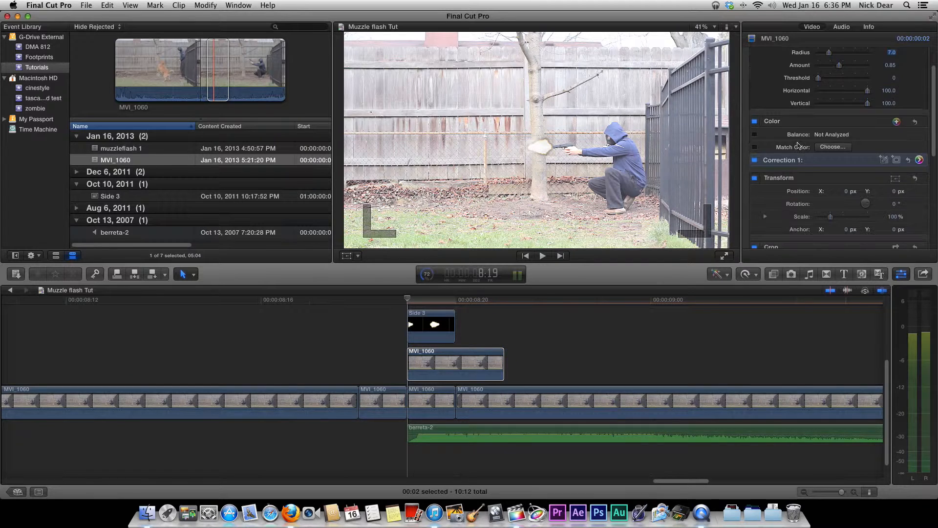
{"action": "scroll", "coordinate": [845, 173], "scroll_direction": "down", "scroll_amount": 2}
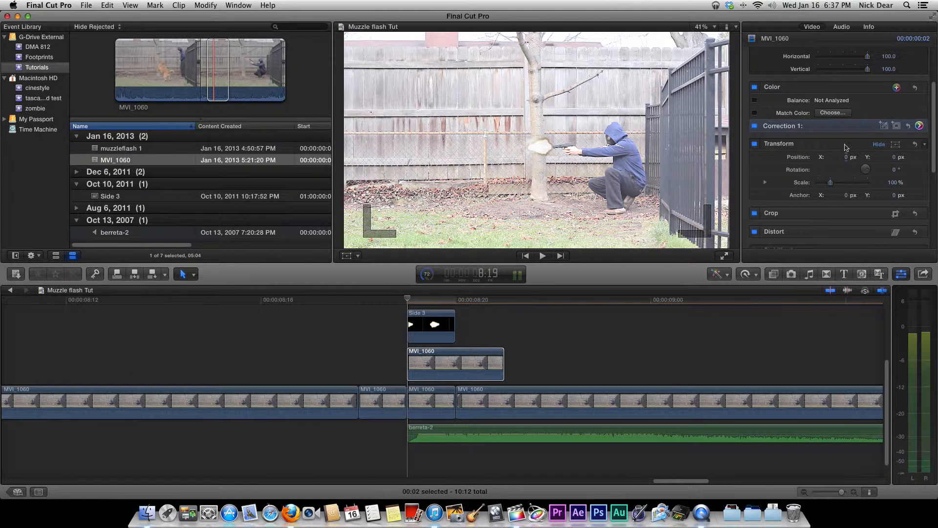
{"action": "scroll", "coordinate": [842, 145], "scroll_direction": "down", "scroll_amount": 1}
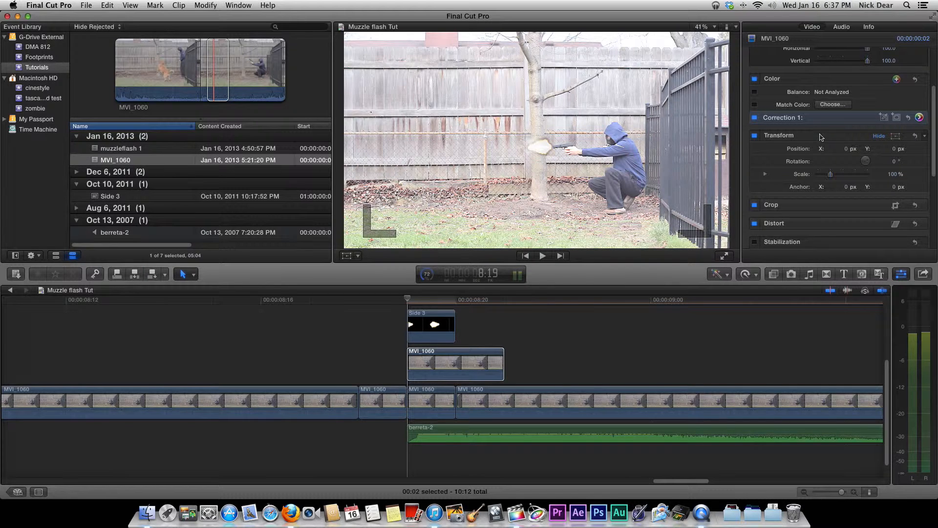
{"action": "left_click", "coordinate": [898, 121]}
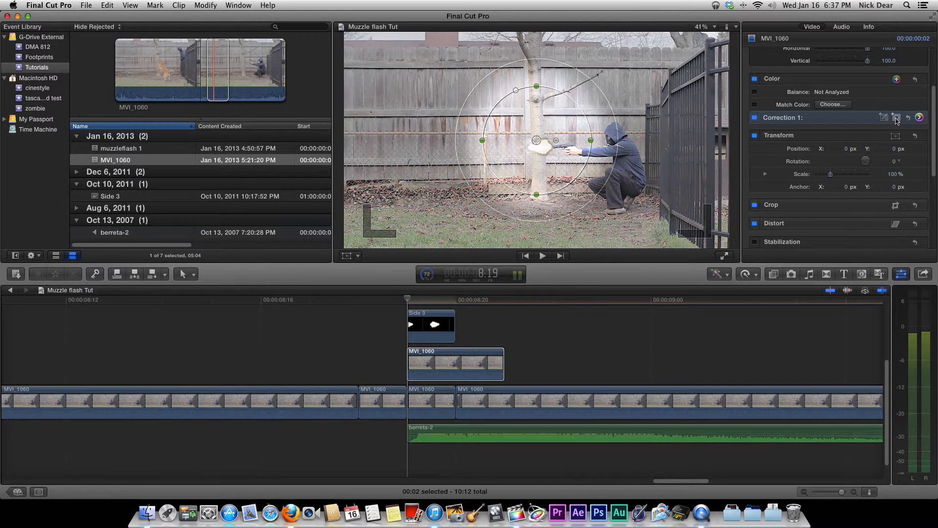
{"action": "left_click_drag", "start_coordinate": [537, 141], "coordinate": [468, 130]}
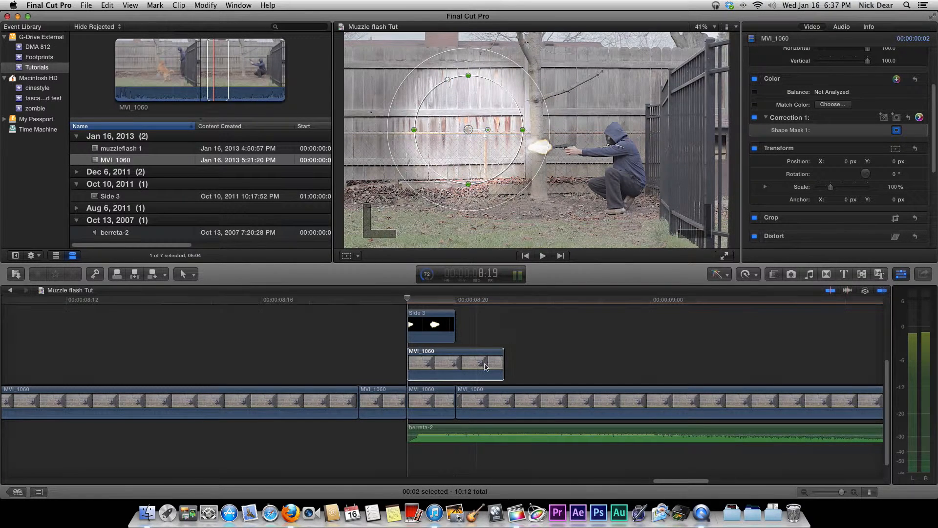
{"action": "left_click", "coordinate": [460, 364]}
{"action": "scroll", "coordinate": [460, 364], "scroll_direction": "left", "scroll_amount": 1}
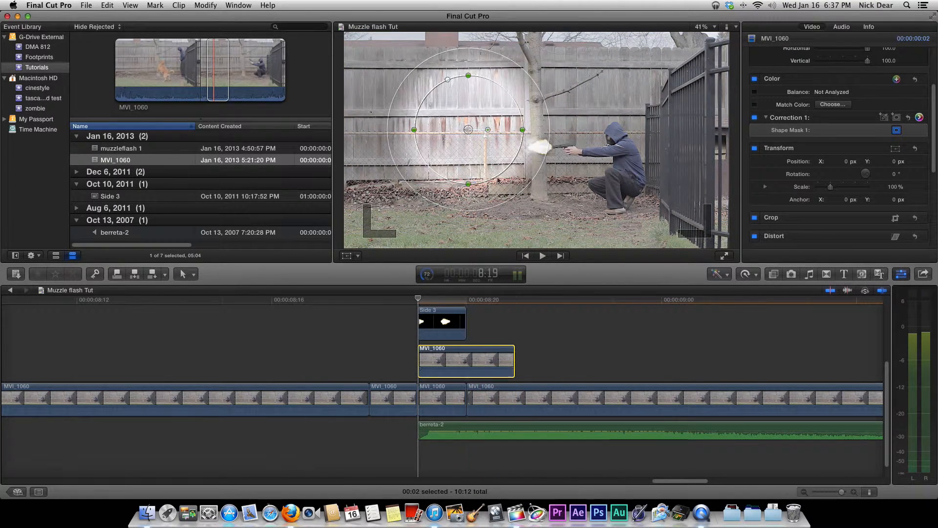
{"action": "left_click_drag", "start_coordinate": [486, 132], "coordinate": [536, 143]}
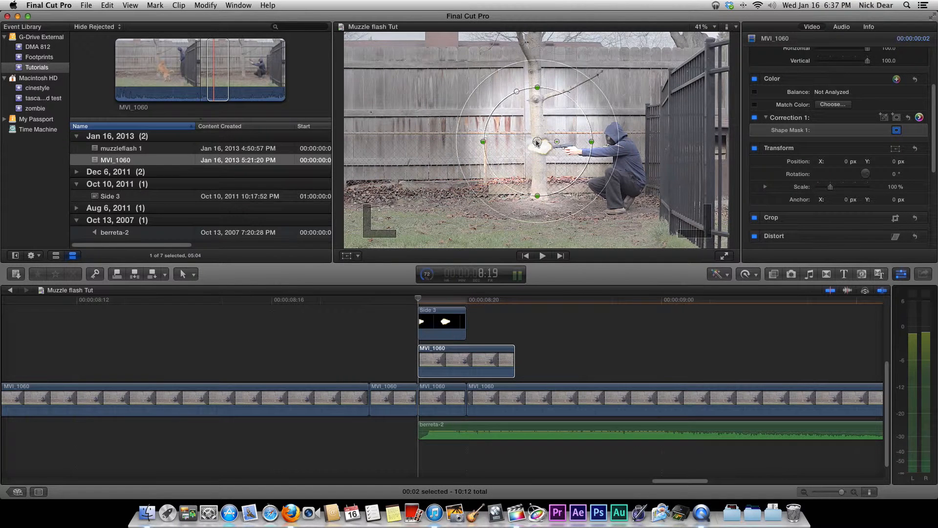
Step: Reshape the first shape mask into a narrow upright ellipse with a tight soft edge that follows the tree trunk
{"action": "left_click", "coordinate": [717, 28]}
{"action": "left_click", "coordinate": [712, 84]}
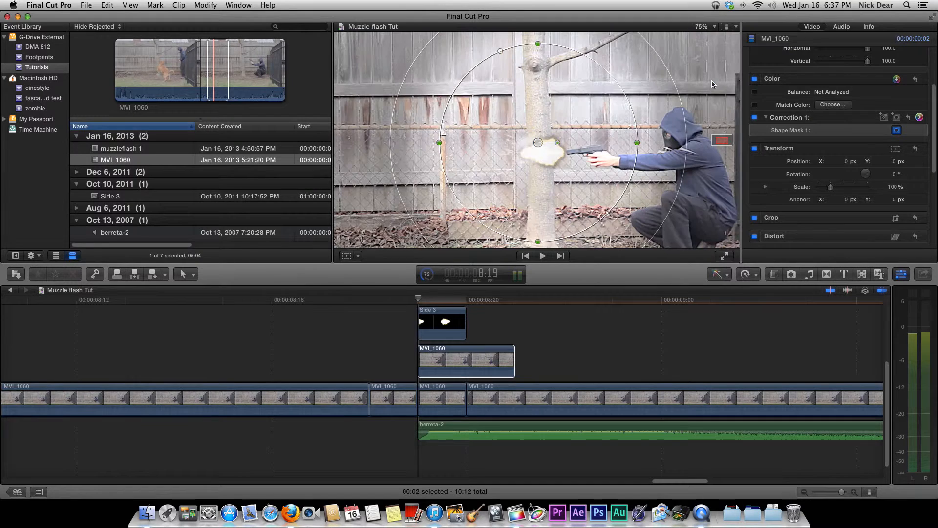
{"action": "left_click_drag", "start_coordinate": [722, 141], "coordinate": [724, 142]}
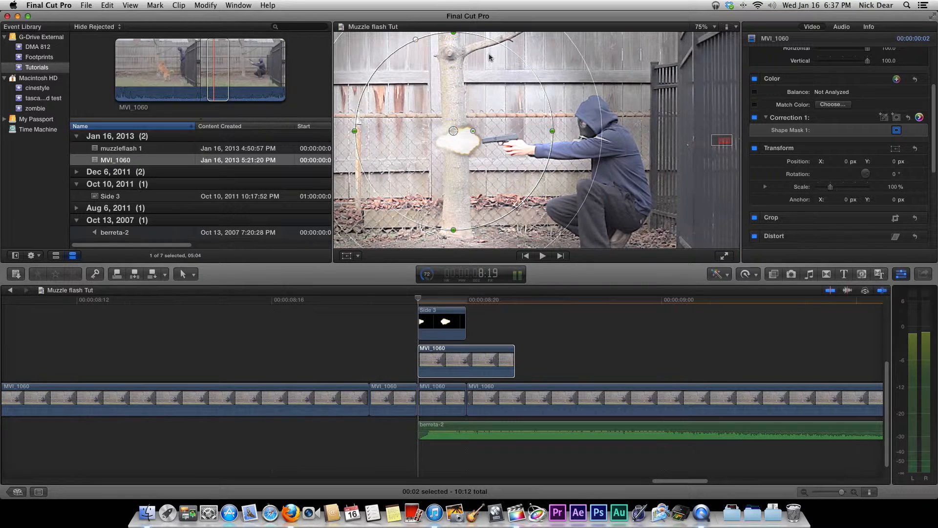
{"action": "left_click_drag", "start_coordinate": [355, 133], "coordinate": [440, 136]}
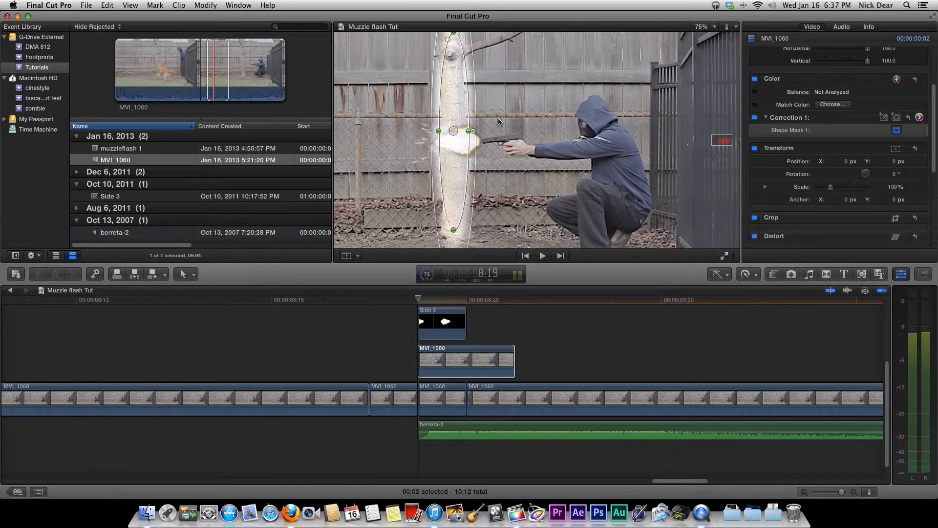
{"action": "left_click_drag", "start_coordinate": [724, 141], "coordinate": [727, 139]}
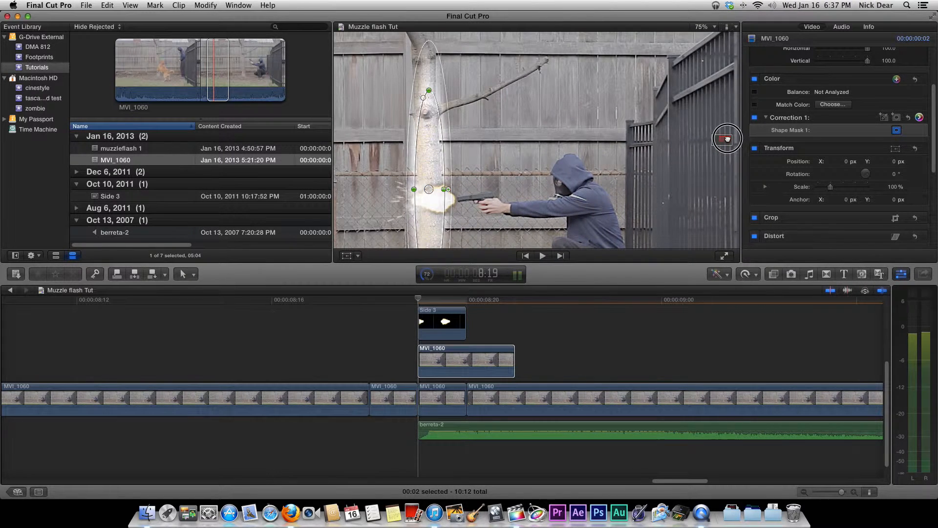
{"action": "mouse_move", "coordinate": [431, 42]}
{"action": "left_mouse_down"}
{"action": "mouse_move", "coordinate": [427, 92]}
{"action": "mouse_move", "coordinate": [429, 38]}
{"action": "left_mouse_up"}
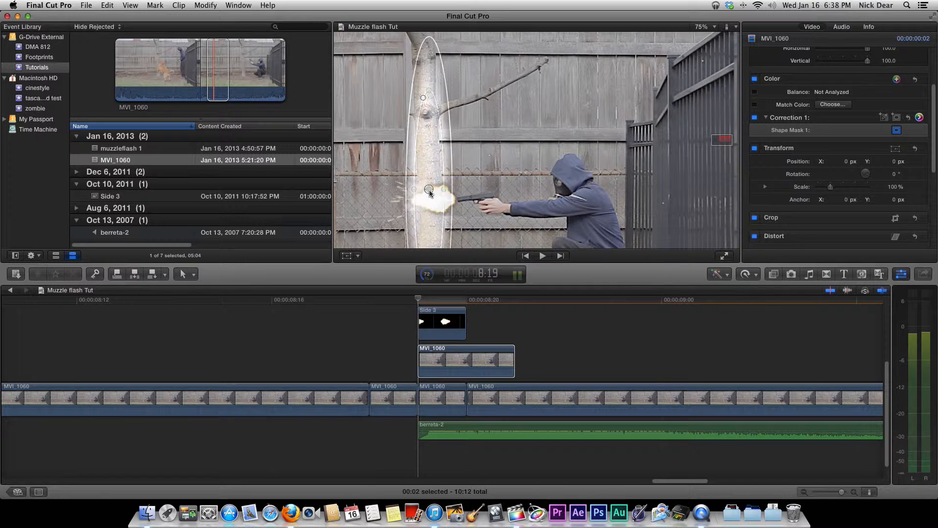
{"action": "left_click_drag", "start_coordinate": [444, 189], "coordinate": [440, 189]}
{"action": "left_click_drag", "start_coordinate": [448, 103], "coordinate": [449, 105]}
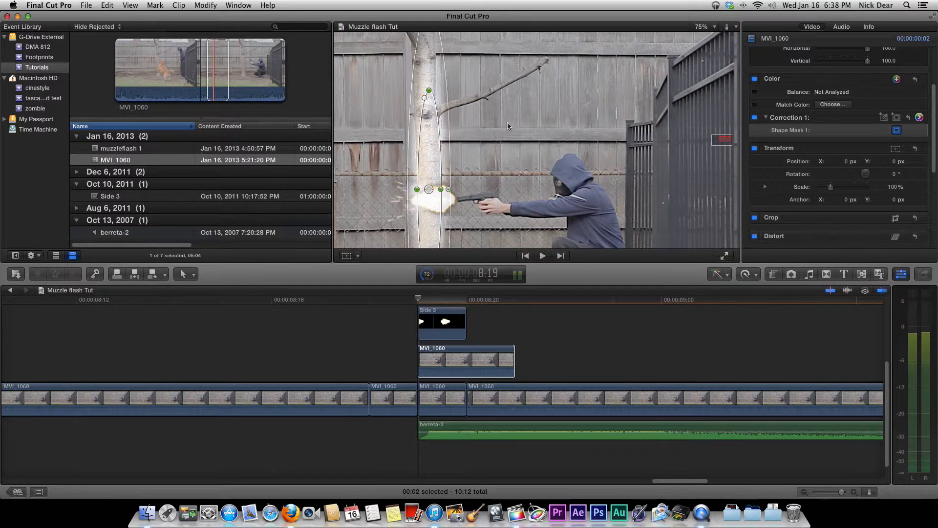
{"action": "left_click_drag", "start_coordinate": [727, 139], "coordinate": [726, 141]}
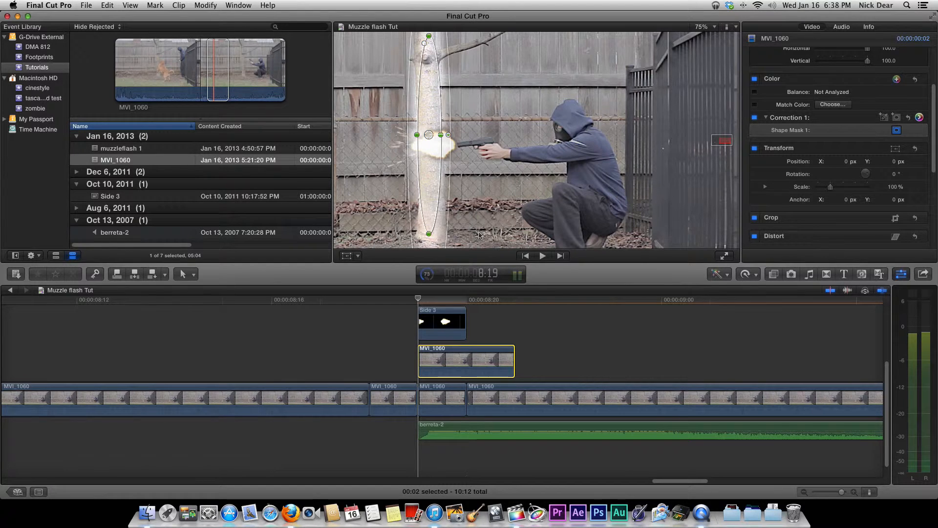
Step: Add a second shape mask to Correction 1 and flatten it into a thin ellipse over the shooter's outstretched arms and gun
{"action": "left_click", "coordinate": [899, 120]}
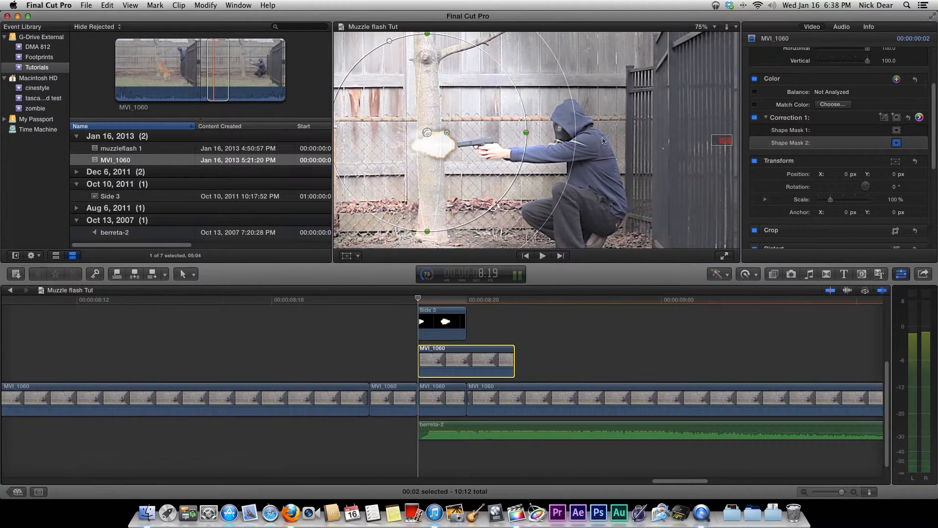
{"action": "left_click_drag", "start_coordinate": [427, 136], "coordinate": [537, 144]}
{"action": "left_click_drag", "start_coordinate": [537, 42], "coordinate": [536, 152]}
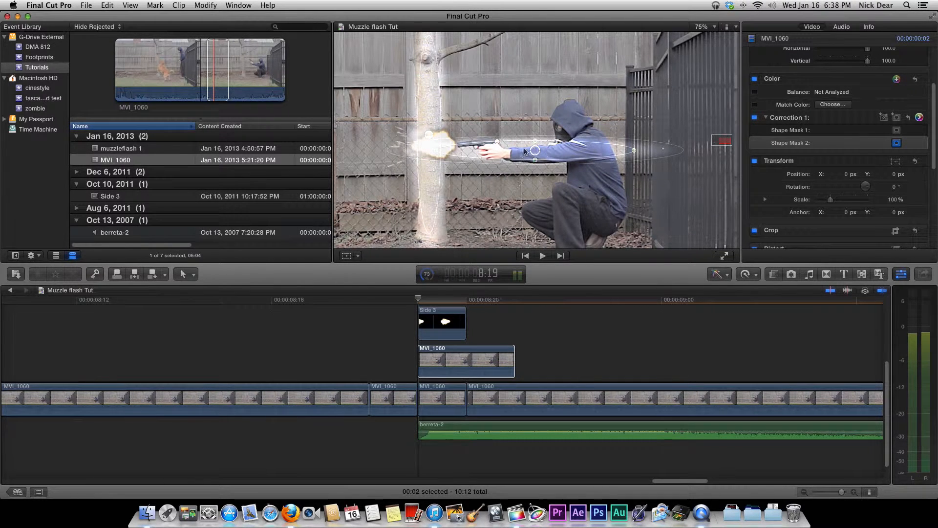
{"action": "left_click_drag", "start_coordinate": [437, 151], "coordinate": [465, 150]}
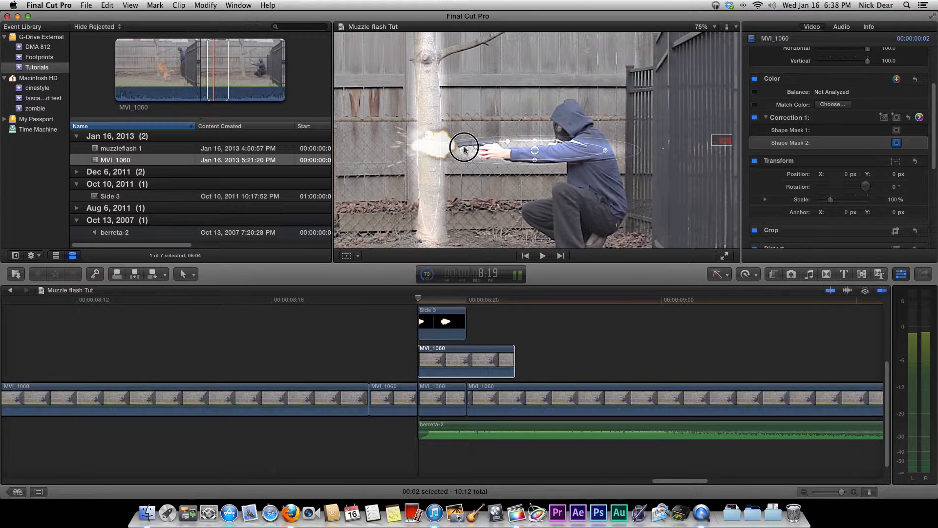
{"action": "left_click_drag", "start_coordinate": [534, 142], "coordinate": [546, 161]}
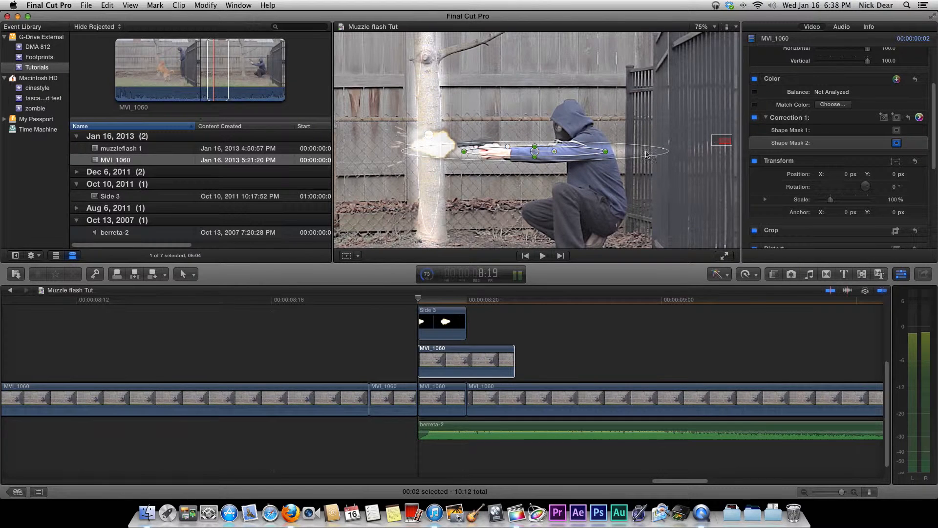
Step: Shorten and slightly tilt the second shape mask so its thin ellipse follows the shooter's outstretched arms from hands to shoulder
{"action": "left_click_drag", "start_coordinate": [664, 153], "coordinate": [618, 154]}
{"action": "mouse_move", "coordinate": [548, 160]}
{"action": "left_mouse_down"}
{"action": "mouse_move", "coordinate": [534, 153]}
{"action": "mouse_move", "coordinate": [554, 154]}
{"action": "left_mouse_up"}
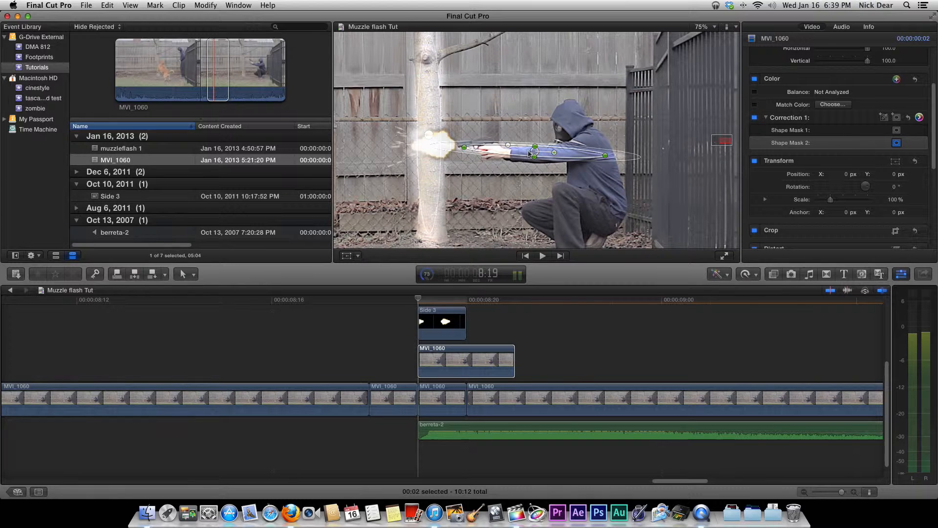
{"action": "left_click_drag", "start_coordinate": [527, 162], "coordinate": [527, 163]}
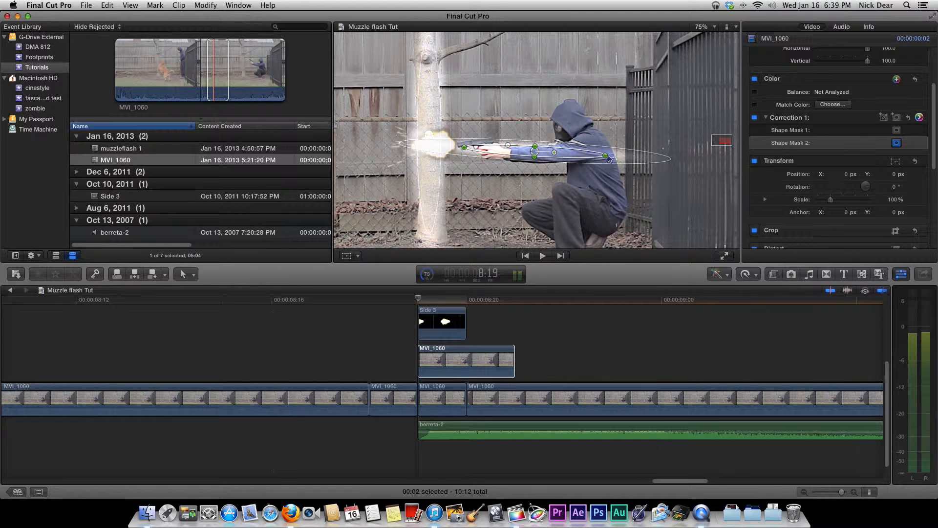
{"action": "left_click_drag", "start_coordinate": [605, 156], "coordinate": [581, 155]}
{"action": "left_click_drag", "start_coordinate": [488, 149], "coordinate": [491, 151]}
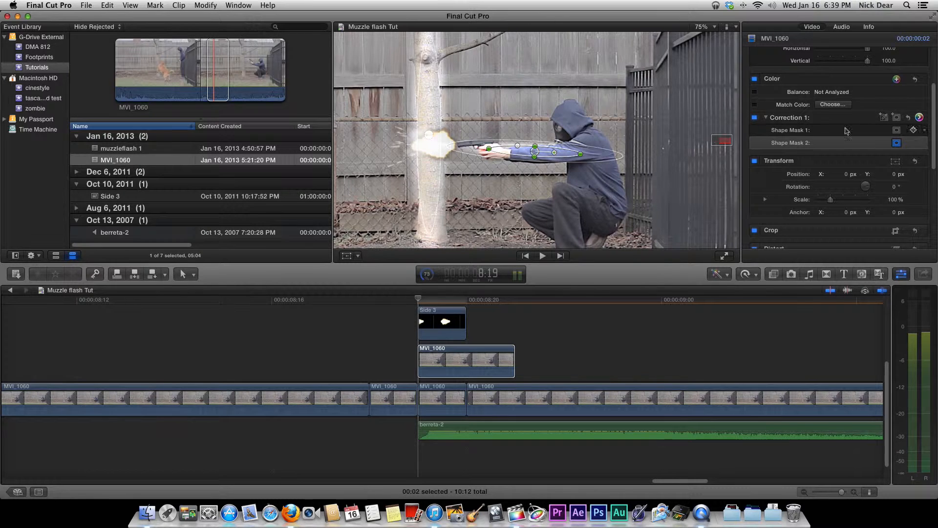
Step: Add a third shape mask to Correction 1, shrink it, and move it over the shooter's head
{"action": "left_click", "coordinate": [895, 118]}
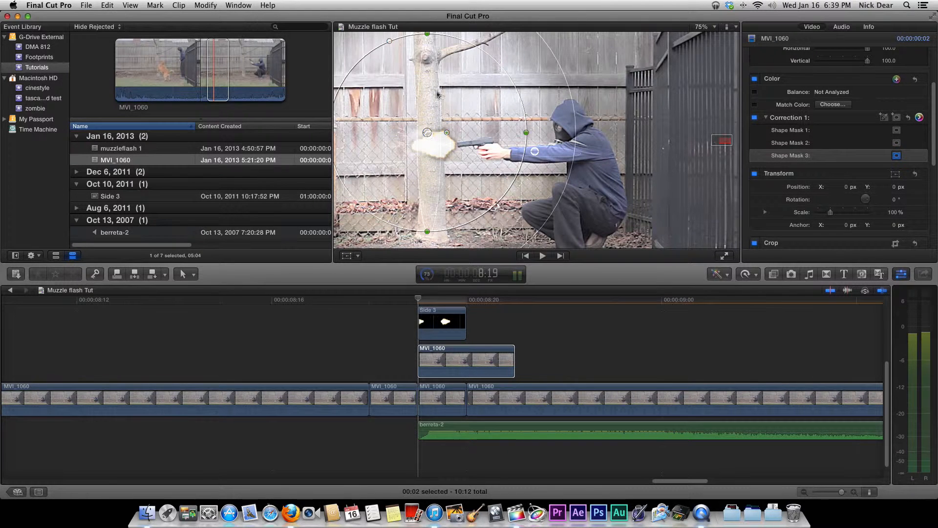
{"action": "left_click_drag", "start_coordinate": [427, 34], "coordinate": [434, 89]}
{"action": "left_click_drag", "start_coordinate": [528, 134], "coordinate": [471, 132]}
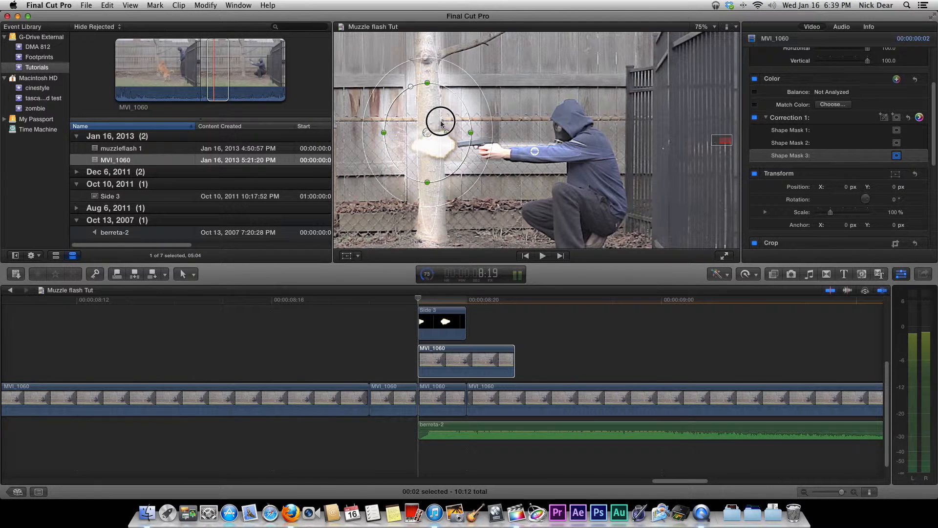
{"action": "left_click_drag", "start_coordinate": [442, 122], "coordinate": [568, 126]}
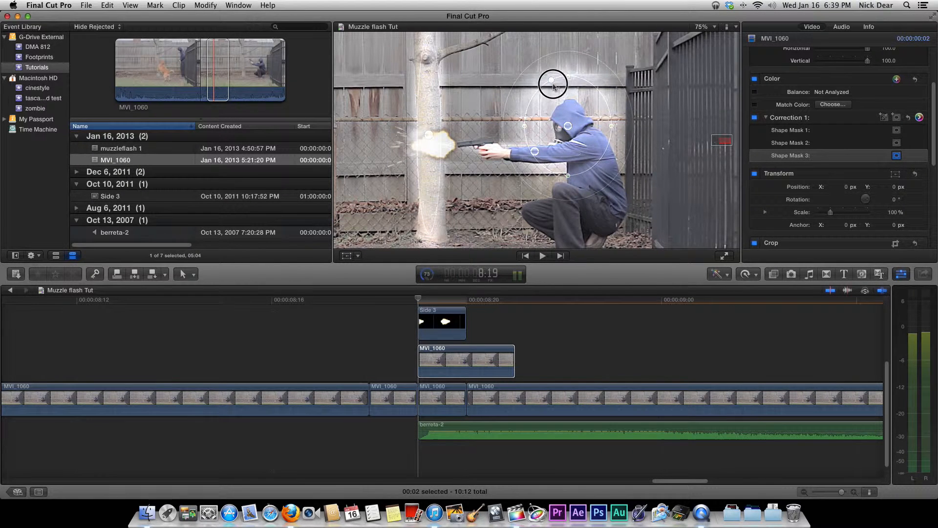
Step: Shrink and tilt the third shape mask around the shooter's hood, keeping a soft outer edge
{"action": "left_click_drag", "start_coordinate": [567, 80], "coordinate": [562, 96]}
{"action": "left_click", "coordinate": [537, 126]}
{"action": "left_click_drag", "start_coordinate": [536, 126], "coordinate": [567, 105]}
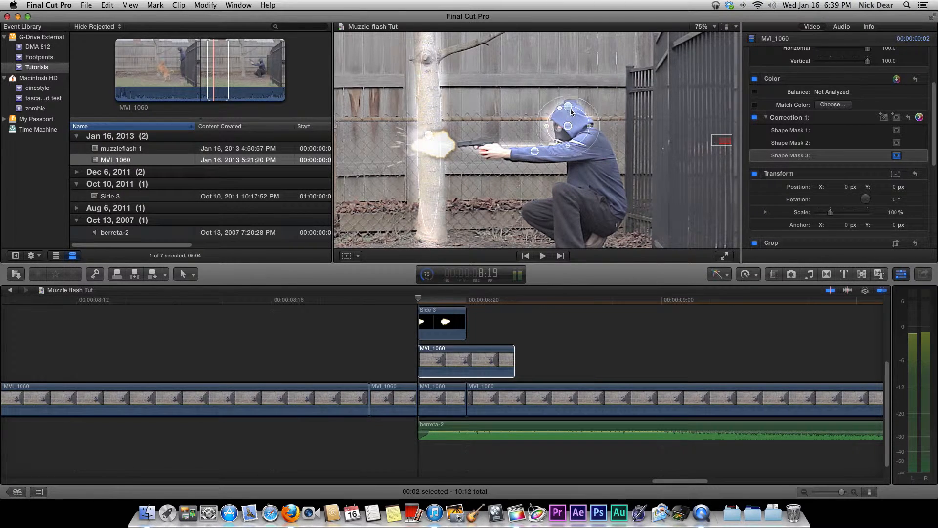
{"action": "mouse_move", "coordinate": [550, 128]}
{"action": "left_mouse_down"}
{"action": "mouse_move", "coordinate": [559, 129]}
{"action": "mouse_move", "coordinate": [551, 125]}
{"action": "left_mouse_up"}
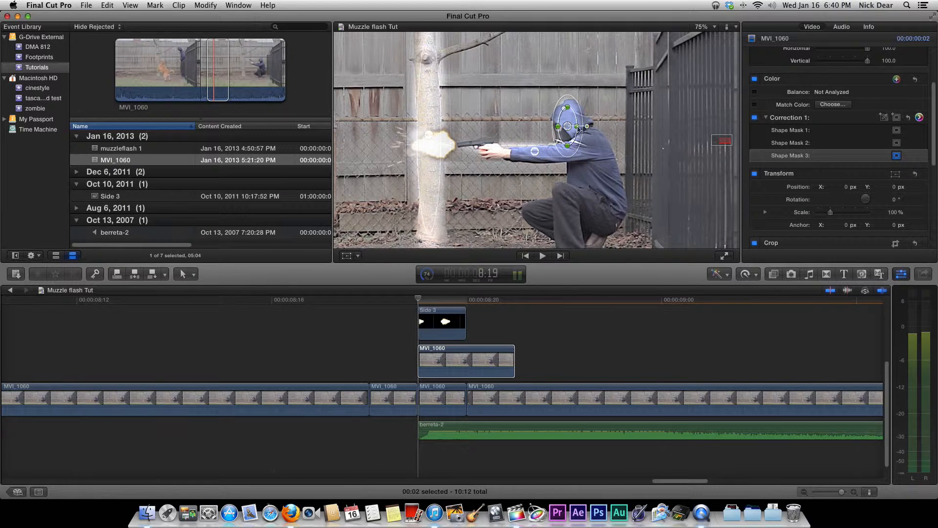
{"action": "left_click_drag", "start_coordinate": [579, 127], "coordinate": [566, 121]}
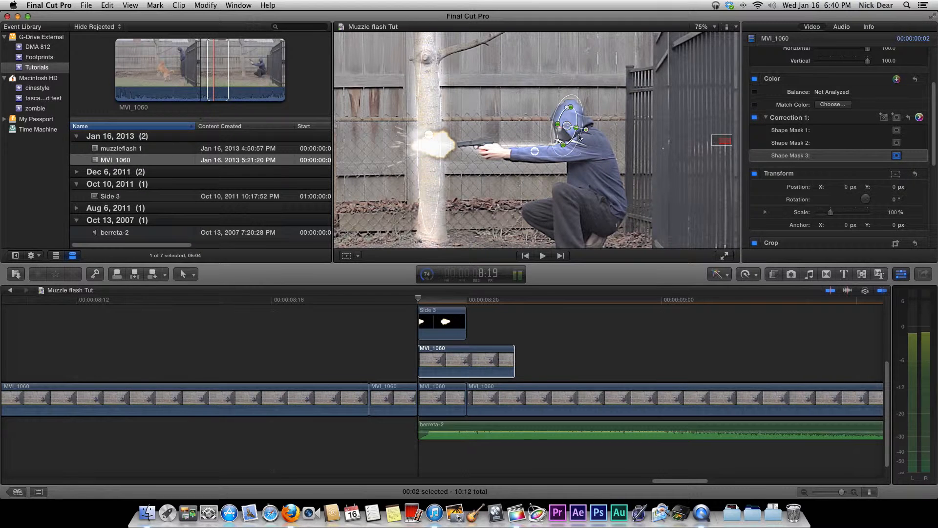
{"action": "mouse_move", "coordinate": [576, 132]}
{"action": "left_mouse_down"}
{"action": "mouse_move", "coordinate": [584, 133]}
{"action": "mouse_move", "coordinate": [573, 129]}
{"action": "left_mouse_up"}
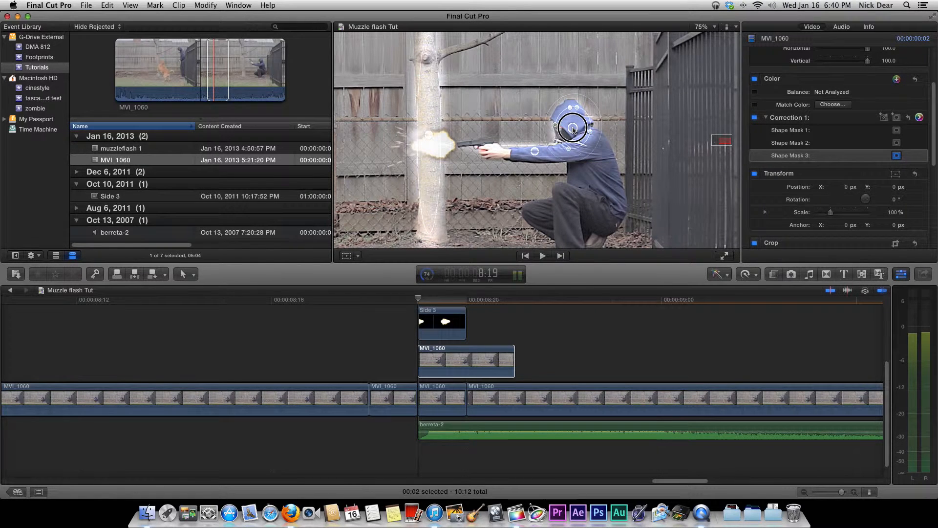
{"action": "left_click_drag", "start_coordinate": [573, 130], "coordinate": [572, 129]}
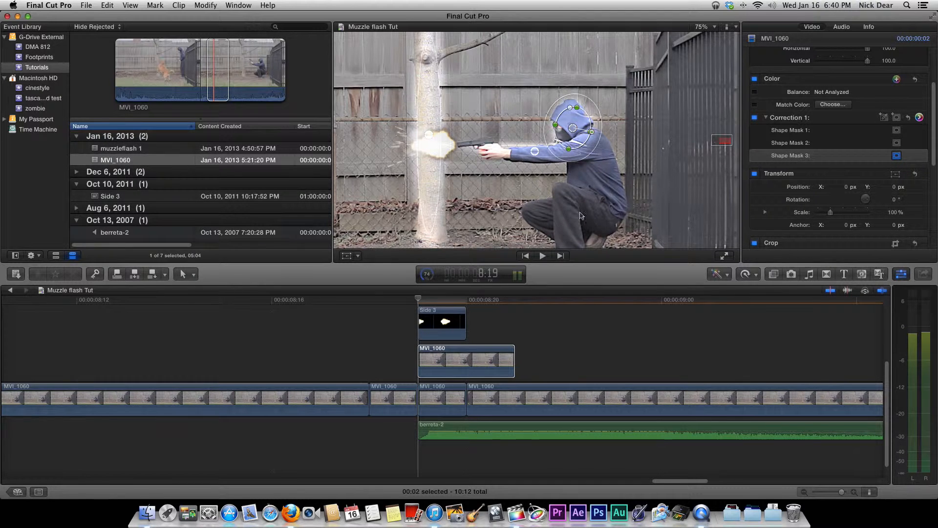
Step: Add a fourth shape mask to Correction 1 and fit it as a narrow upright ellipse over the shooter's front leg
{"action": "left_click", "coordinate": [884, 118]}
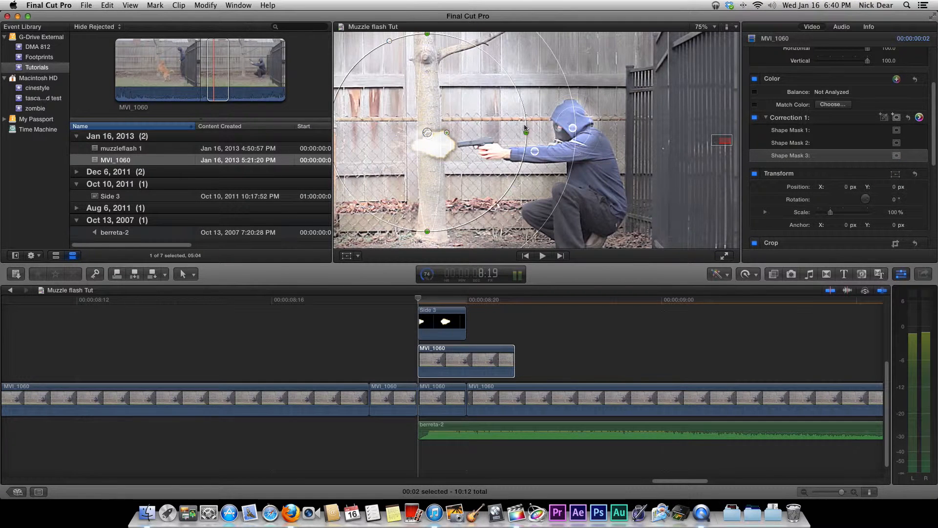
{"action": "left_click_drag", "start_coordinate": [525, 133], "coordinate": [561, 211]}
{"action": "left_click_drag", "start_coordinate": [557, 108], "coordinate": [556, 175]}
{"action": "left_click_drag", "start_coordinate": [519, 208], "coordinate": [564, 219]}
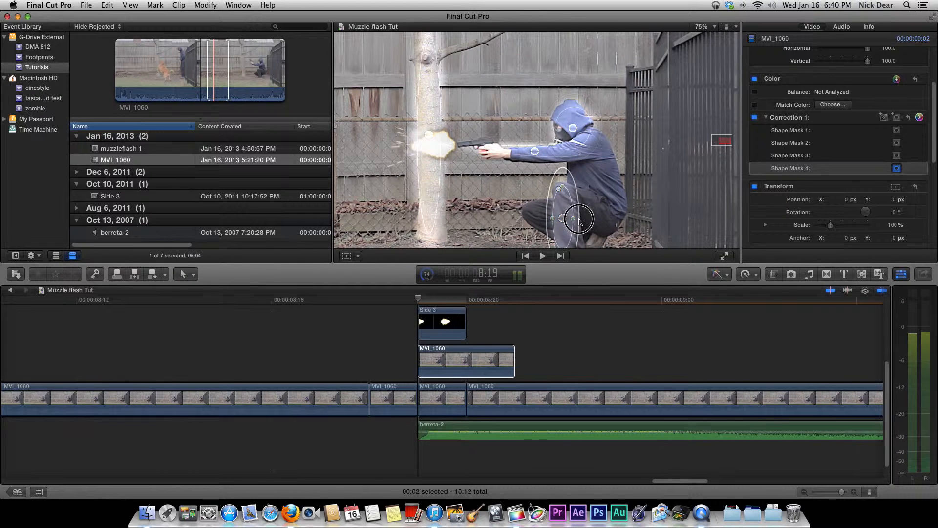
{"action": "left_click_drag", "start_coordinate": [582, 218], "coordinate": [582, 217]}
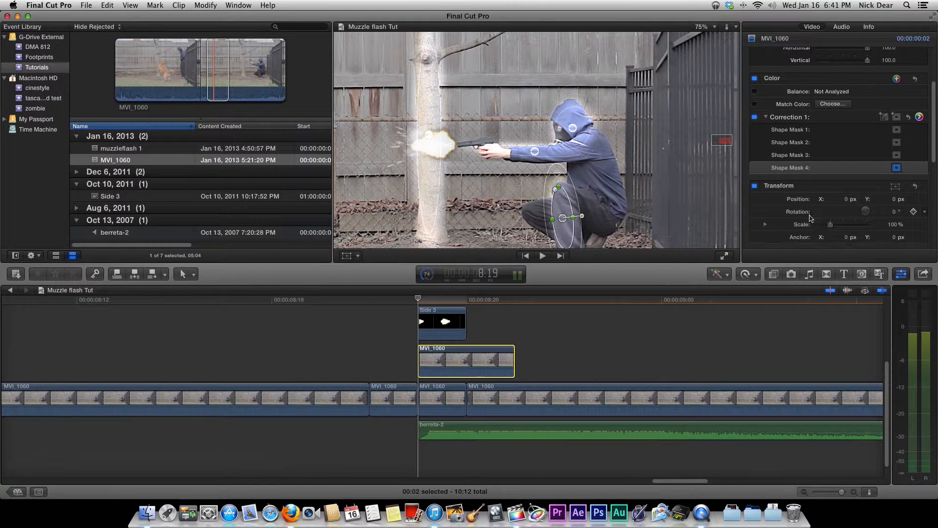
Step: Compare the upper MVI_1060 clip at 0% opacity, restore it to 100%, and add an opacity keyframe at the clip's start
{"action": "scroll", "coordinate": [811, 219], "scroll_direction": "down", "scroll_amount": 8}
{"action": "scroll", "coordinate": [811, 218], "scroll_direction": "down", "scroll_amount": 3}
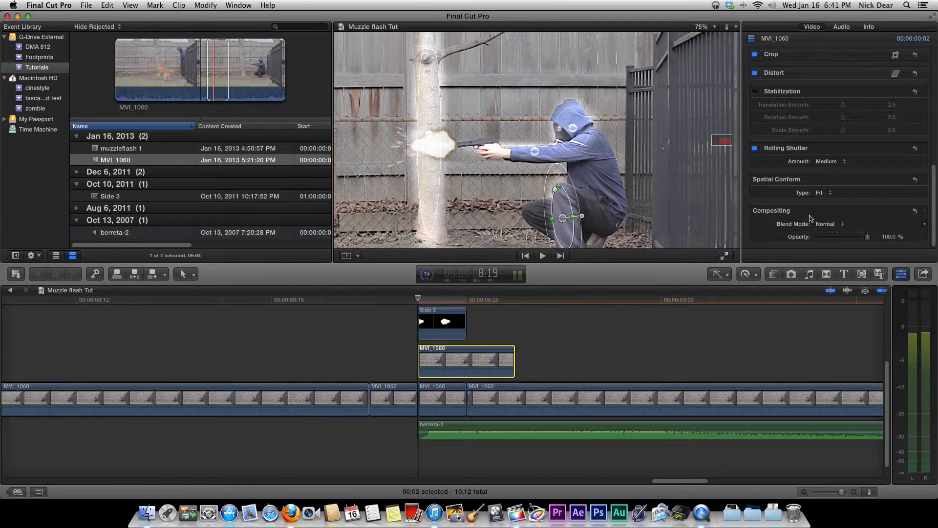
{"action": "left_click_drag", "start_coordinate": [870, 240], "coordinate": [809, 244]}
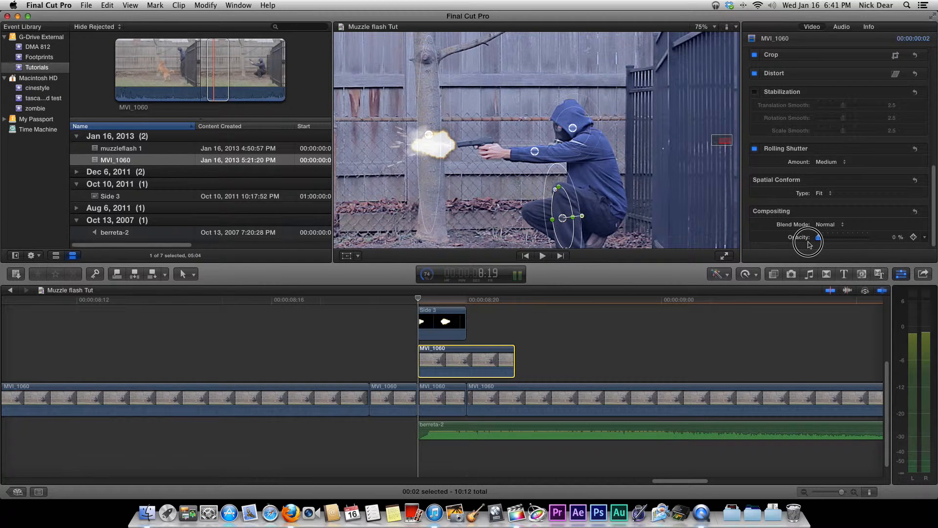
{"action": "left_click_drag", "start_coordinate": [808, 244], "coordinate": [873, 237]}
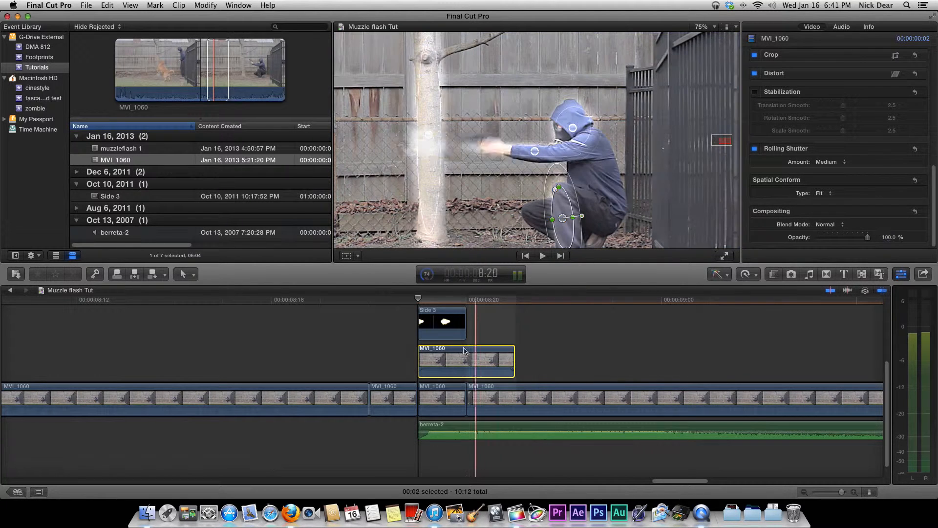
{"action": "mouse_move", "coordinate": [914, 239]}
{"action": "left_click", "coordinate": [913, 238]}
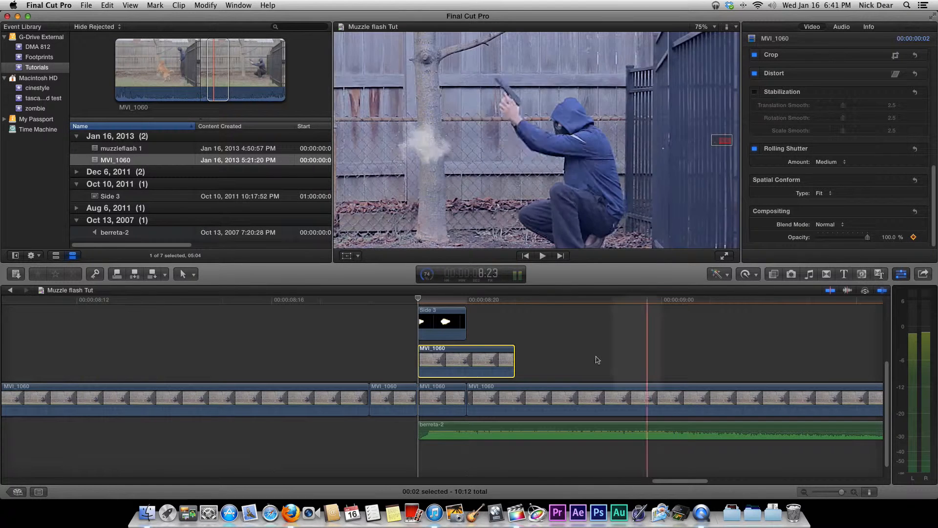
Step: Move to the end of the upper MVI_1060 clip at 8:21 and set its opacity to 0%
{"action": "left_click", "coordinate": [513, 304]}
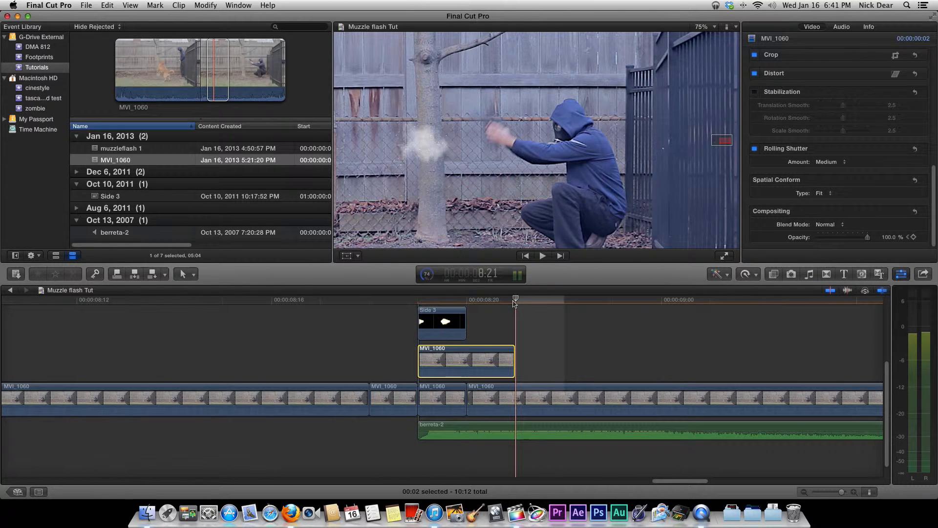
{"action": "key", "text": "Left"}
{"action": "key", "text": "Left"}
{"action": "key", "text": "Right"}
{"action": "key", "text": "Right"}
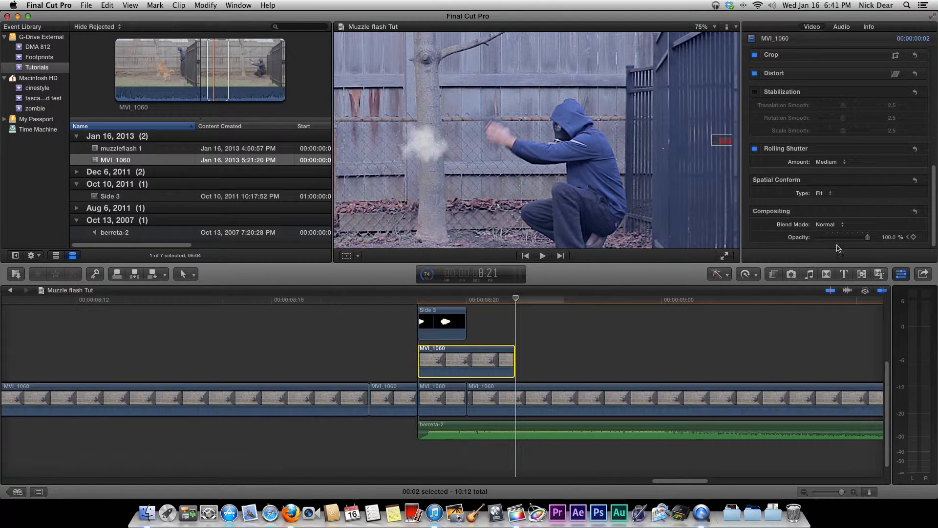
{"action": "left_click_drag", "start_coordinate": [864, 238], "coordinate": [826, 243]}
{"action": "left_click_drag", "start_coordinate": [813, 244], "coordinate": [808, 244]}
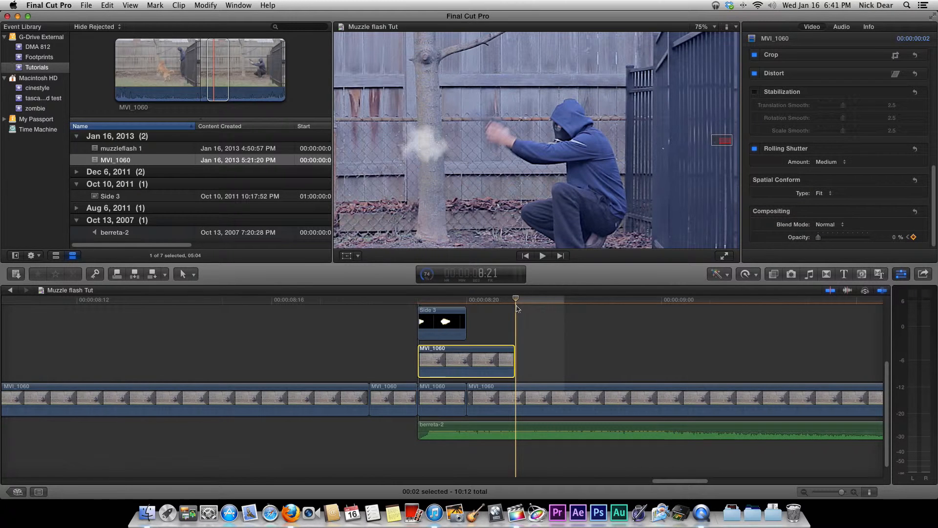
Step: Turn off skimming, step back into the clip's last frame at 8:20, and keyframe its opacity at 0% there
{"action": "left_click", "coordinate": [515, 299]}
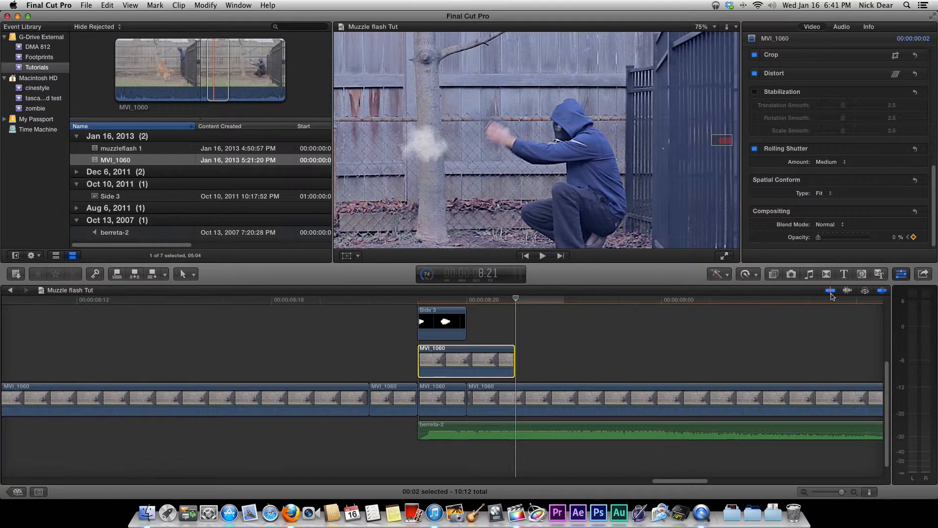
{"action": "left_click", "coordinate": [516, 300]}
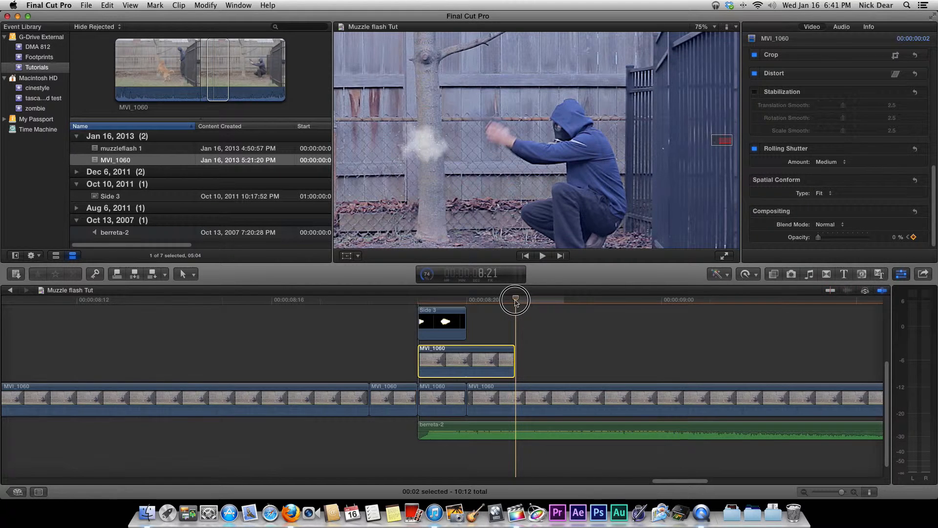
{"action": "left_click_drag", "start_coordinate": [514, 301], "coordinate": [508, 302]}
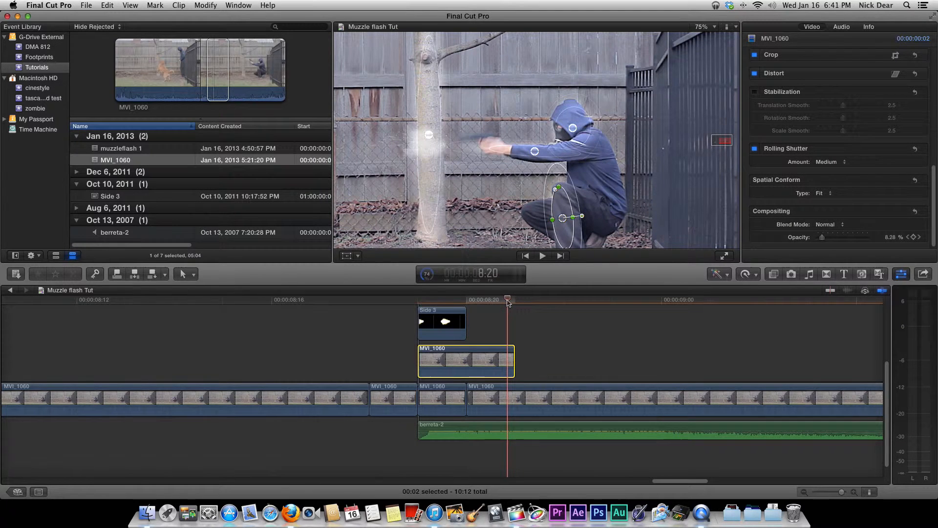
{"action": "mouse_move", "coordinate": [822, 239]}
{"action": "left_mouse_down"}
{"action": "mouse_move", "coordinate": [841, 239]}
{"action": "mouse_move", "coordinate": [806, 240]}
{"action": "left_mouse_up"}
{"action": "left_click_drag", "start_coordinate": [806, 240], "coordinate": [819, 239]}
{"action": "mouse_move", "coordinate": [505, 305]}
{"action": "left_mouse_down"}
{"action": "mouse_move", "coordinate": [398, 305]}
{"action": "mouse_move", "coordinate": [508, 304]}
{"action": "mouse_move", "coordinate": [494, 306]}
{"action": "left_mouse_up"}
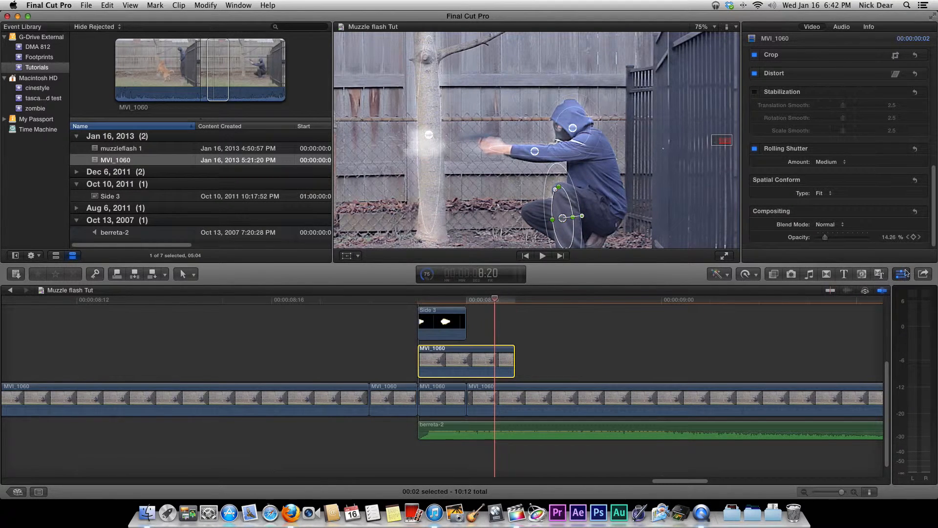
Step: Return to the opacity keyframe in the clip's last frame, raise its opacity slightly, and scrub across the clip's end to check the fade
{"action": "left_click", "coordinate": [920, 239]}
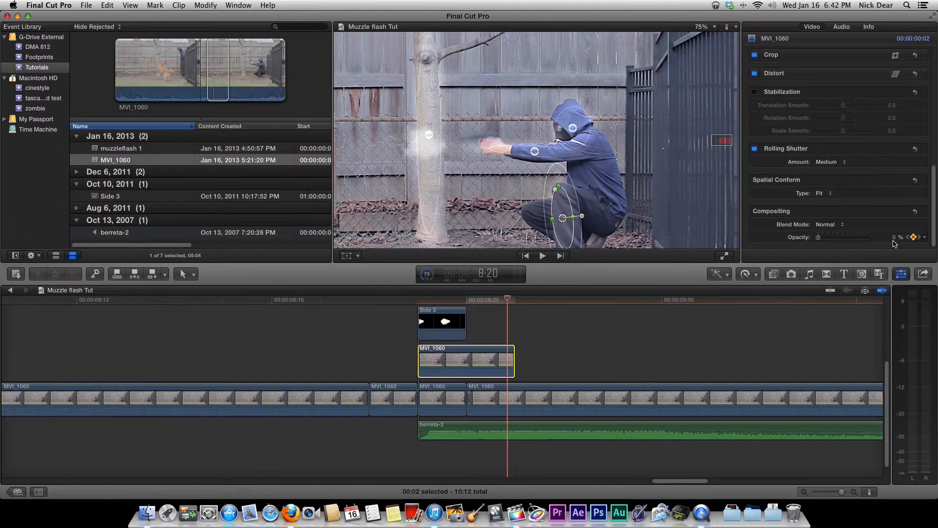
{"action": "left_click_drag", "start_coordinate": [818, 240], "coordinate": [820, 240]}
{"action": "left_click_drag", "start_coordinate": [823, 242], "coordinate": [825, 242]}
{"action": "left_click_drag", "start_coordinate": [825, 241], "coordinate": [826, 241]}
{"action": "mouse_move", "coordinate": [515, 303]}
{"action": "left_mouse_down"}
{"action": "mouse_move", "coordinate": [387, 300]}
{"action": "mouse_move", "coordinate": [547, 302]}
{"action": "mouse_move", "coordinate": [503, 302]}
{"action": "mouse_move", "coordinate": [509, 307]}
{"action": "left_mouse_up"}
{"action": "key", "text": "Left"}
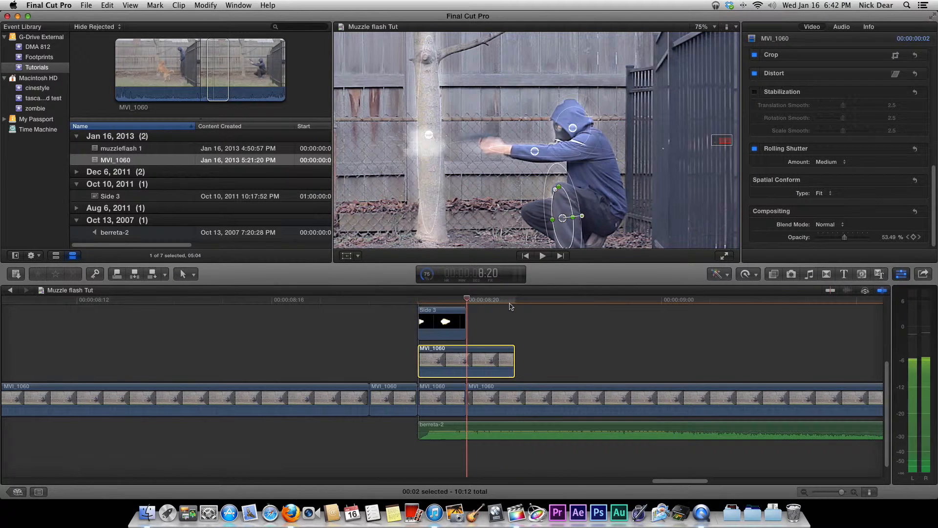
{"action": "left_click", "coordinate": [509, 304]}
{"action": "left_click", "coordinate": [514, 303]}
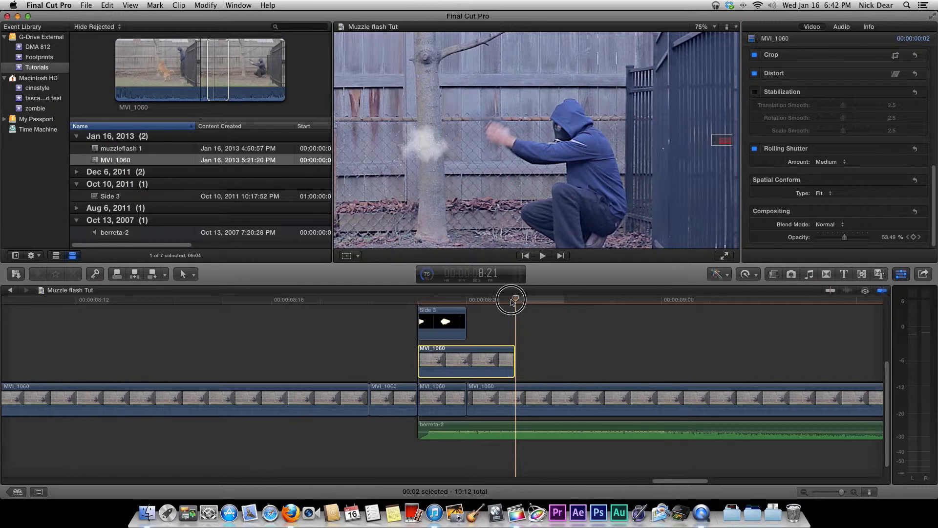
{"action": "left_click_drag", "start_coordinate": [514, 301], "coordinate": [509, 300]}
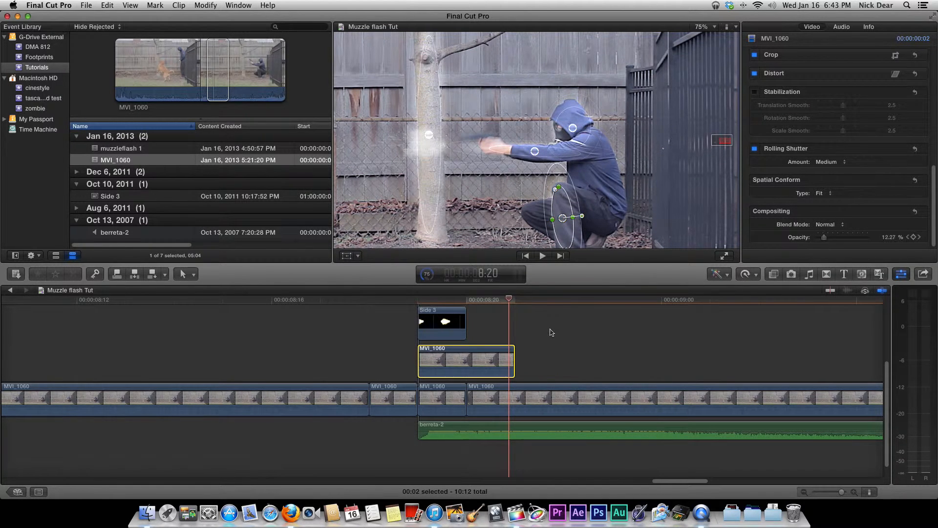
Step: Lower the upper clip's opacity to its minimum at the very end of its last frame and scrub back over the fade
{"action": "left_click", "coordinate": [510, 301]}
{"action": "left_click_drag", "start_coordinate": [510, 301], "coordinate": [511, 303]}
{"action": "left_click", "coordinate": [512, 301]}
{"action": "left_click_drag", "start_coordinate": [823, 240], "coordinate": [793, 247]}
{"action": "left_click_drag", "start_coordinate": [491, 299], "coordinate": [516, 301]}
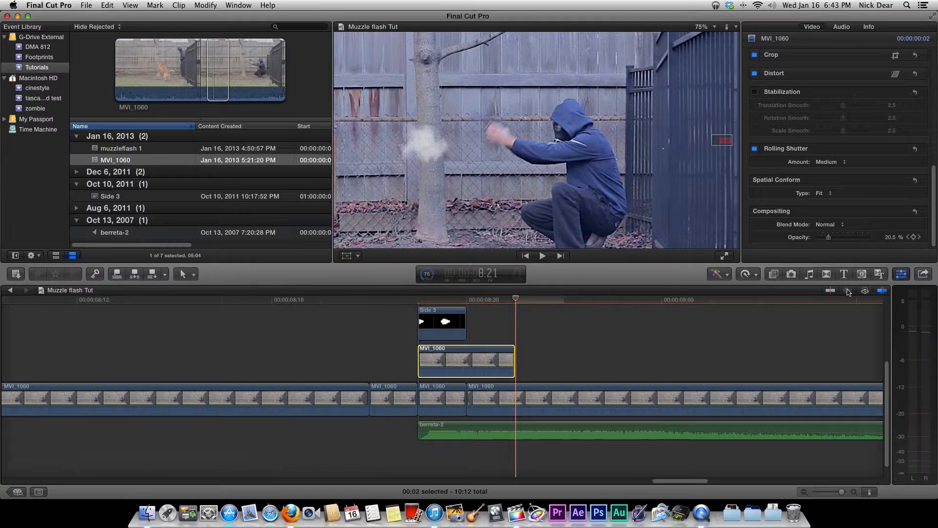
{"action": "left_click", "coordinate": [525, 301]}
{"action": "left_click_drag", "start_coordinate": [525, 302], "coordinate": [534, 300]}
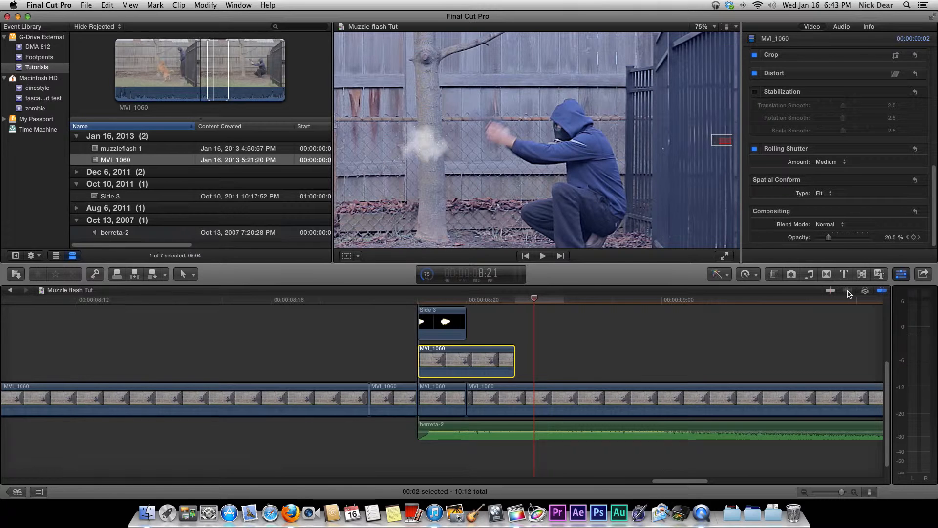
{"action": "left_click_drag", "start_coordinate": [532, 299], "coordinate": [479, 310]}
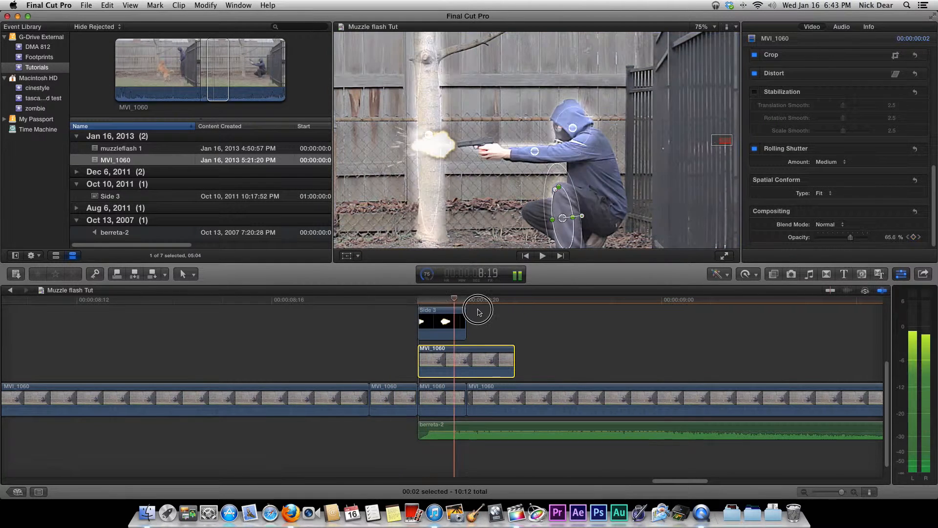
Step: Park the playhead at 8:18 before the muzzle flash and set the viewer zoom to Fit
{"action": "left_click", "coordinate": [385, 308]}
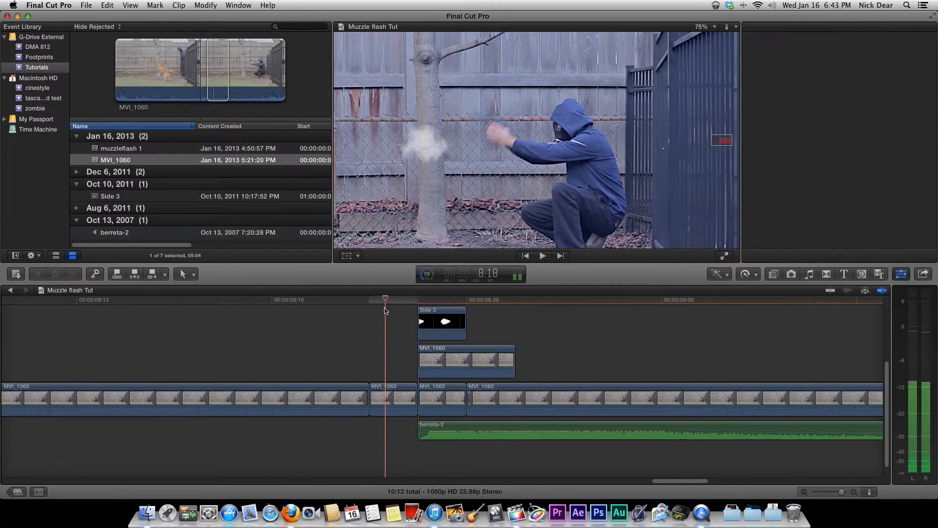
{"action": "left_click", "coordinate": [714, 28]}
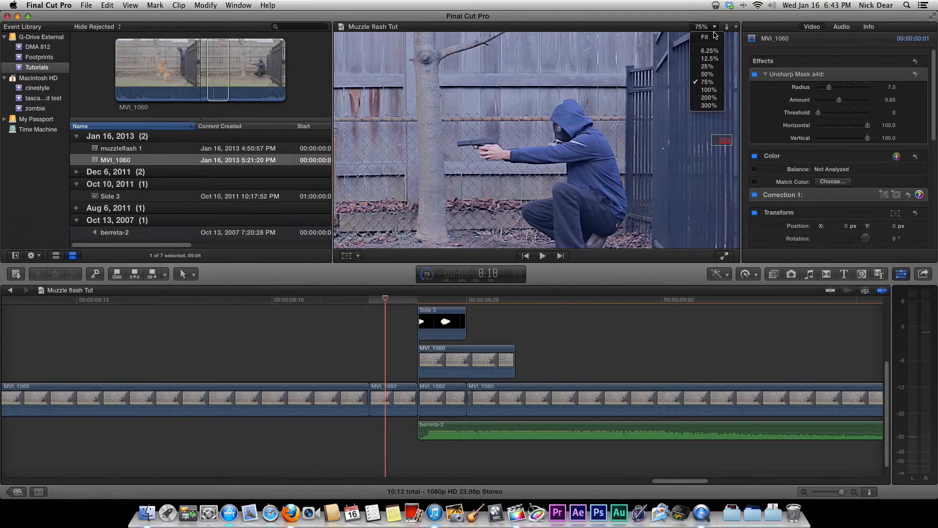
{"action": "left_click", "coordinate": [714, 37]}
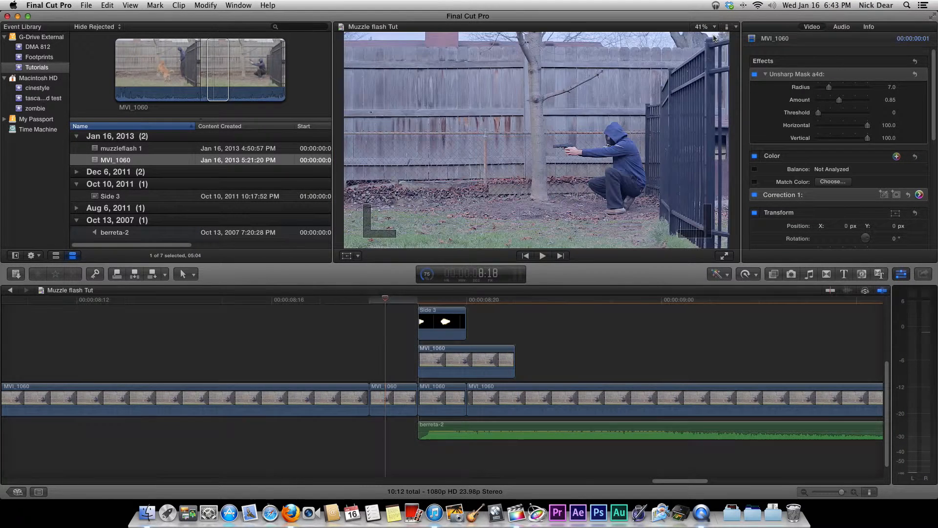
Step: Play the sequence twice from shortly before the muzzle flash, then scrub across the flash clips to review the finished light effect
{"action": "left_click", "coordinate": [327, 302]}
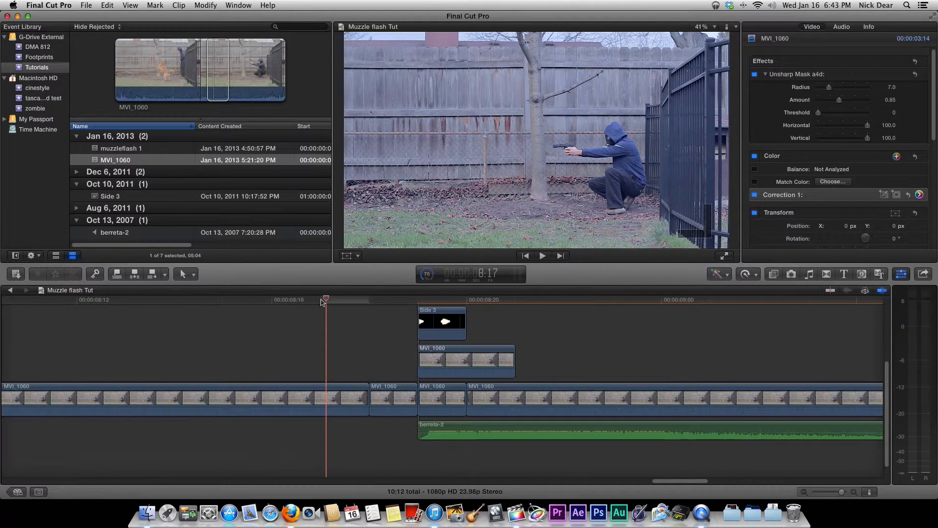
{"action": "key", "text": "space"}
{"action": "key", "text": "space"}
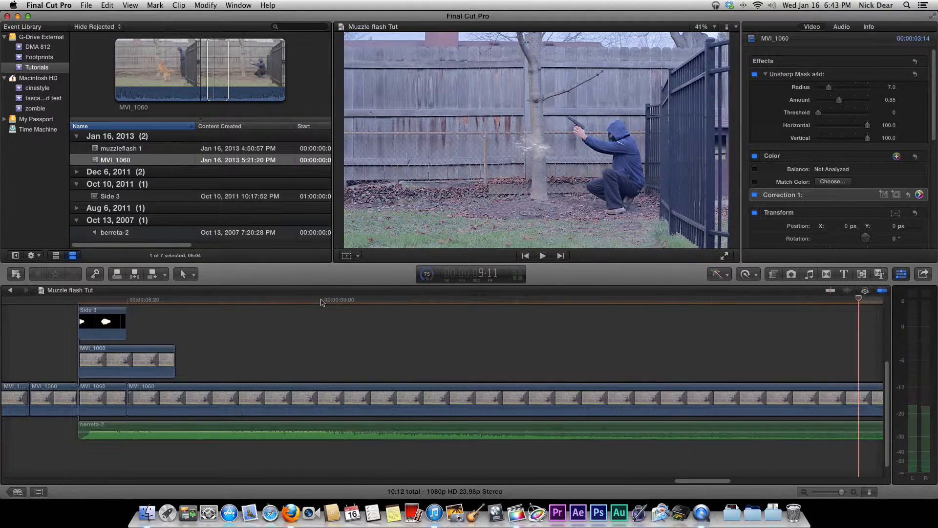
{"action": "scroll", "coordinate": [147, 313], "scroll_direction": "left", "scroll_amount": 10}
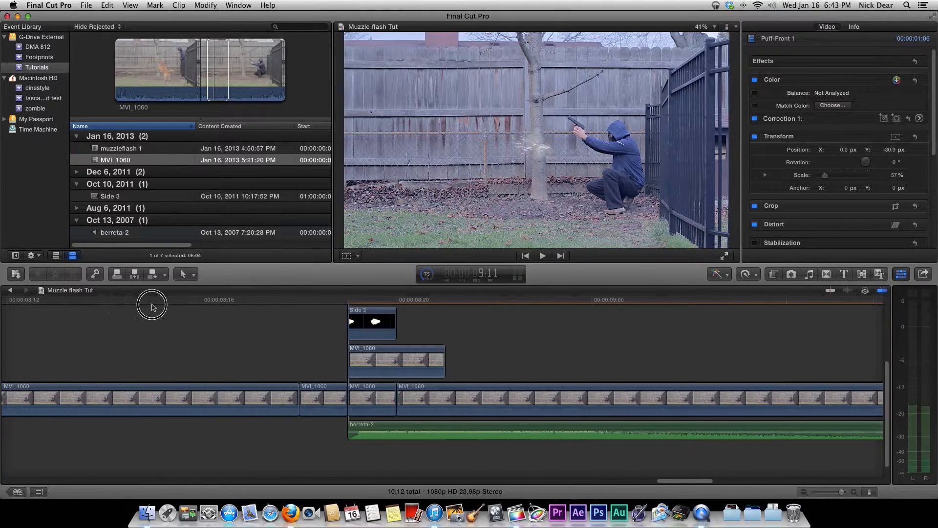
{"action": "left_click", "coordinate": [152, 303]}
{"action": "key", "text": "space"}
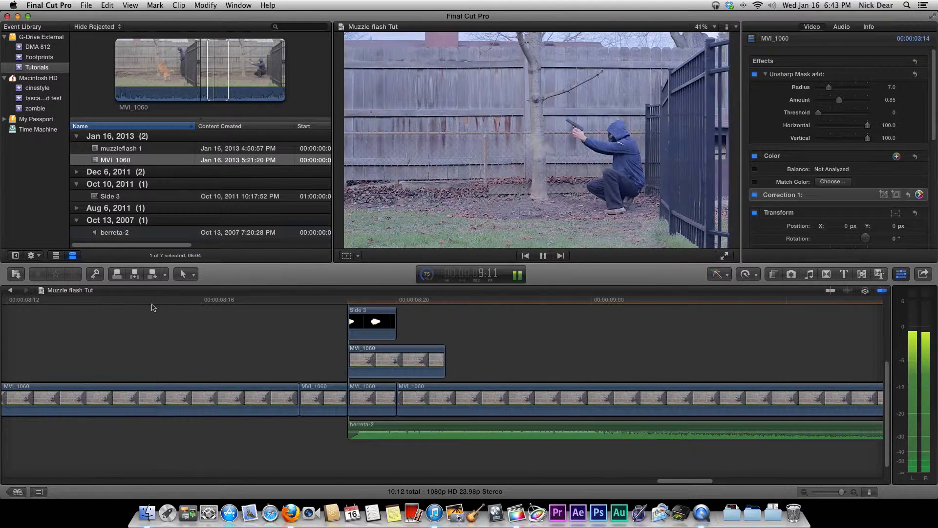
{"action": "scroll", "coordinate": [152, 307], "scroll_direction": "left", "scroll_amount": 13}
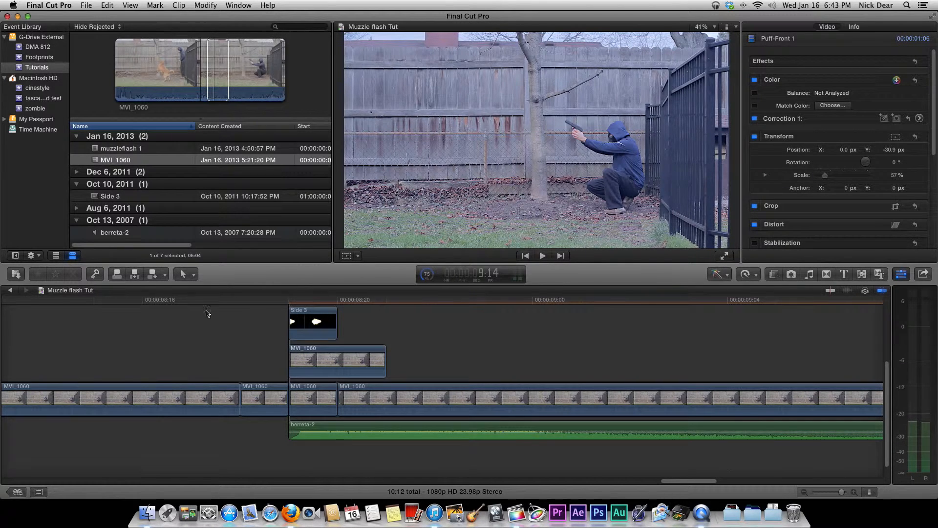
{"action": "left_click_drag", "start_coordinate": [216, 303], "coordinate": [371, 309]}
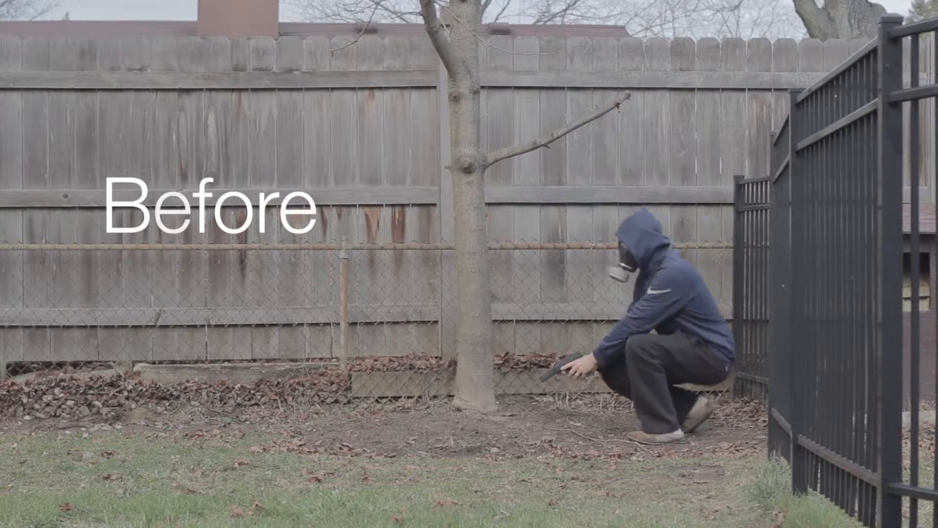